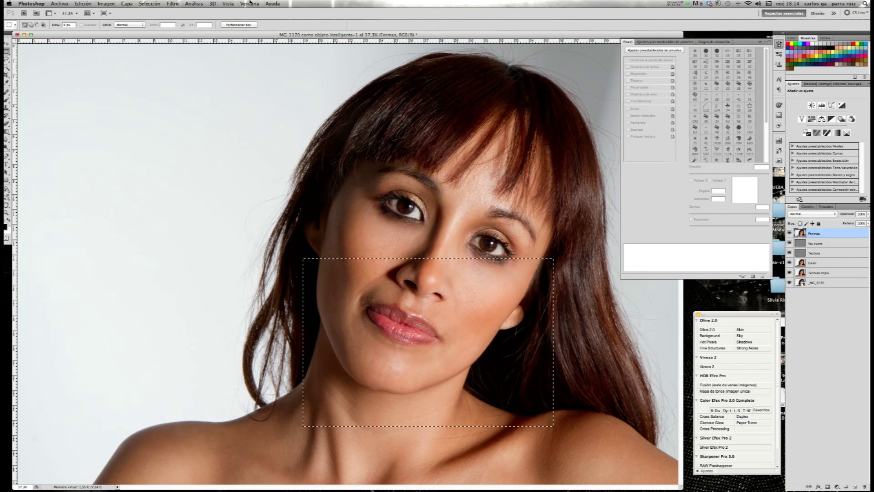
- Apply a Liquify warp to the selected chin and jawline
click(180, 4)
click(189, 53)
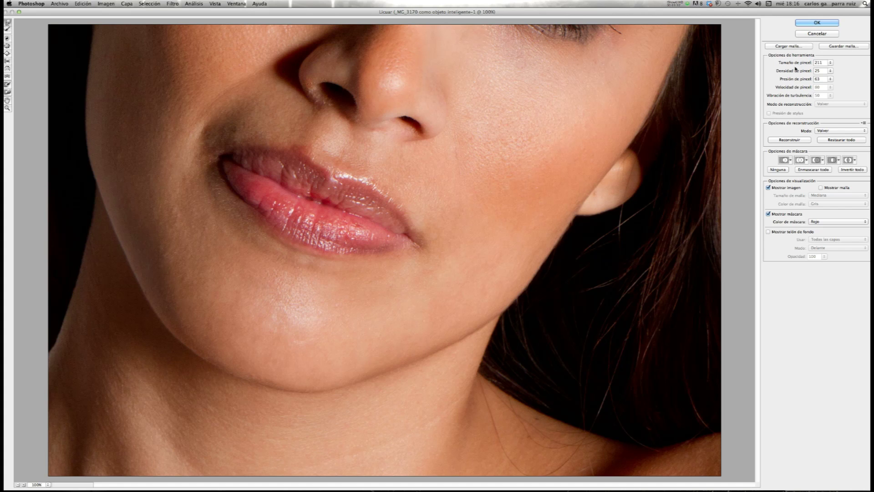
click(818, 22)
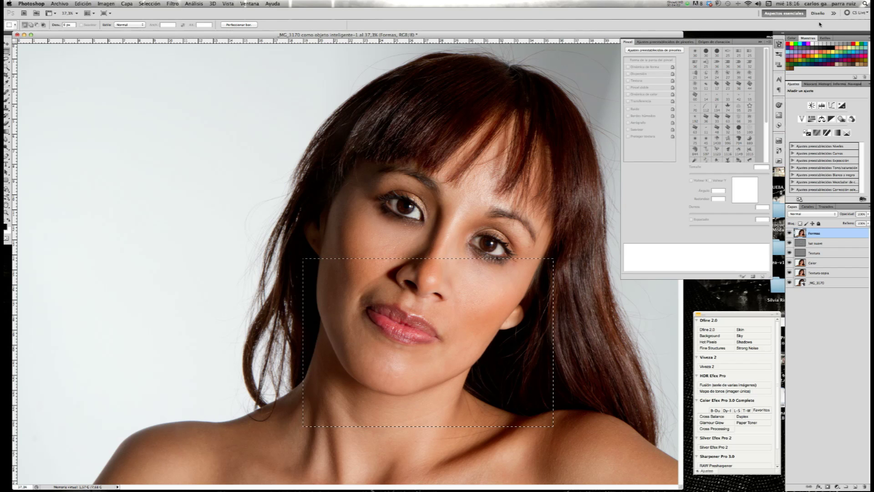
- Drop the selection and flip the Formas layer's visibility repeatedly to compare before and after
key(ctrl+d)
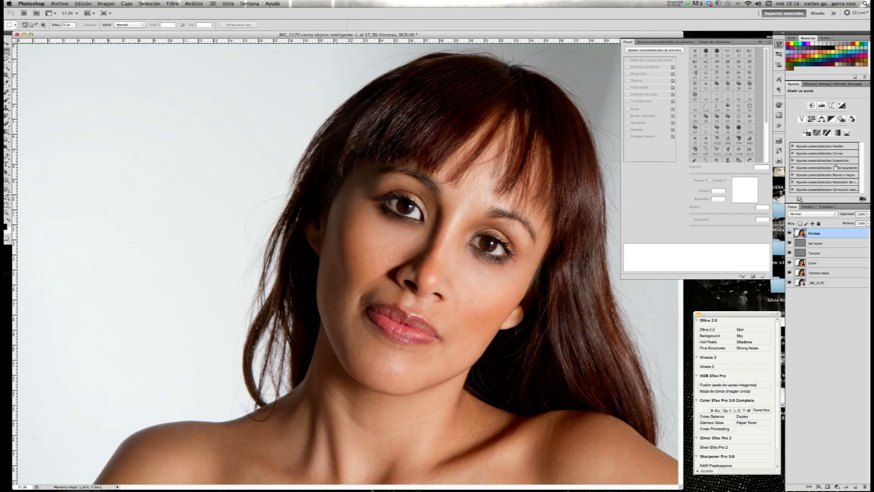
click(790, 233)
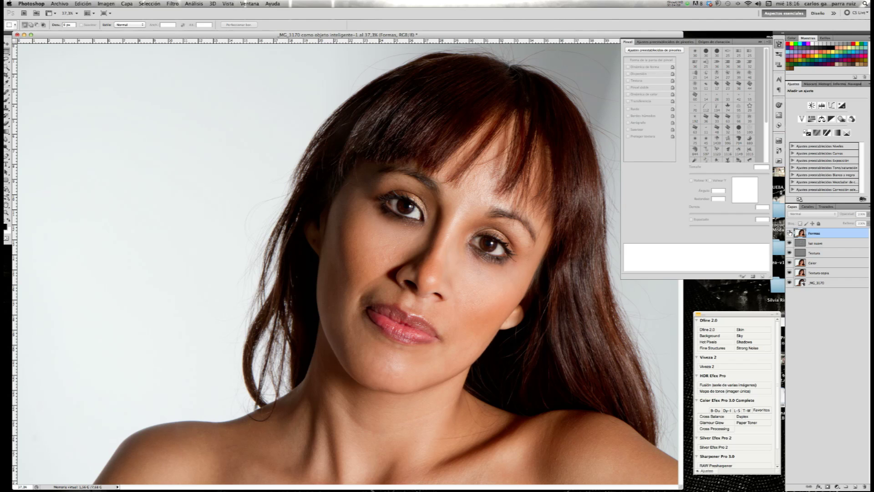
click(791, 232)
click(790, 232)
click(790, 233)
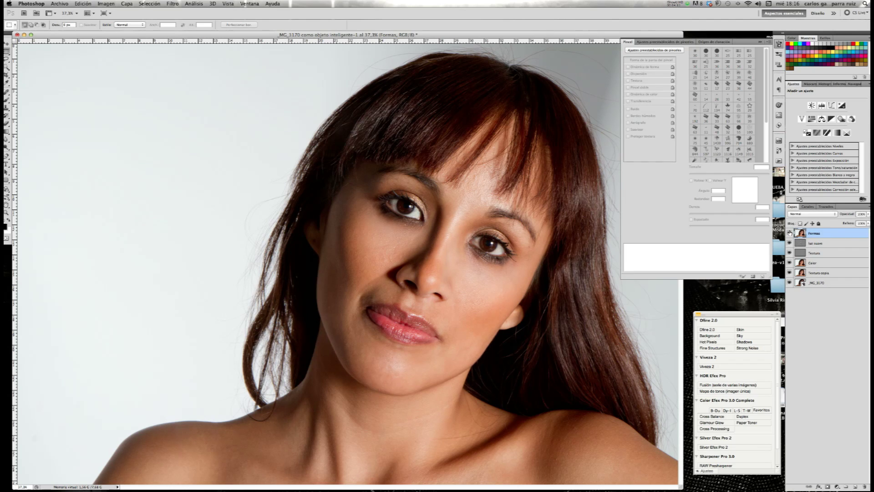
click(790, 232)
click(790, 233)
- Select a rectangle around the nose and pucker it in Liquify with an enlarged brush
drag(369, 231, 466, 289)
drag(484, 325, 484, 325)
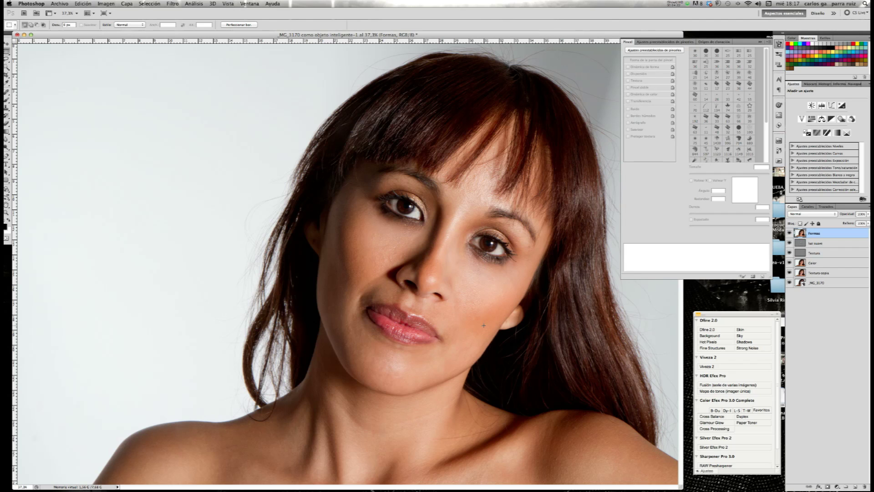
click(173, 4)
click(188, 51)
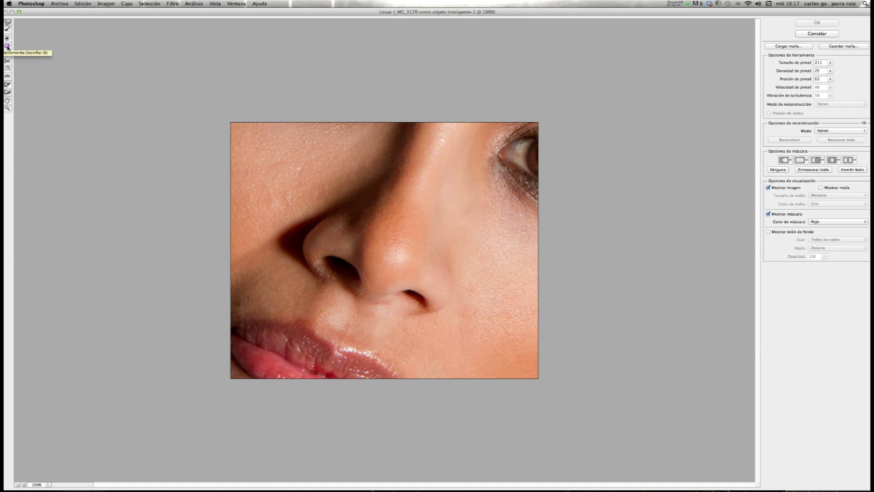
click(8, 47)
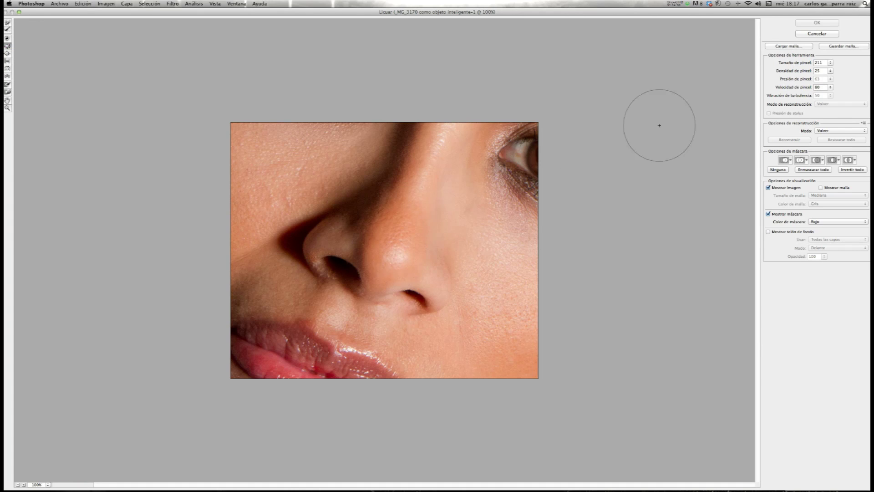
click(830, 63)
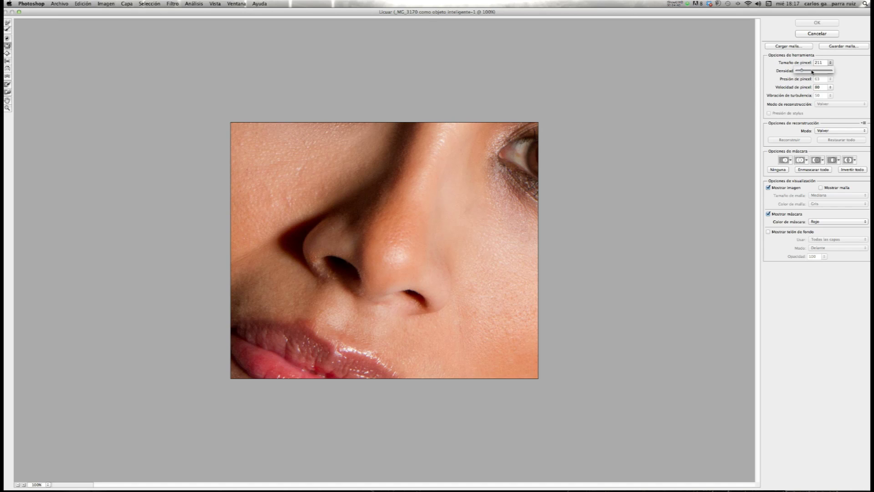
click(383, 253)
click(384, 253)
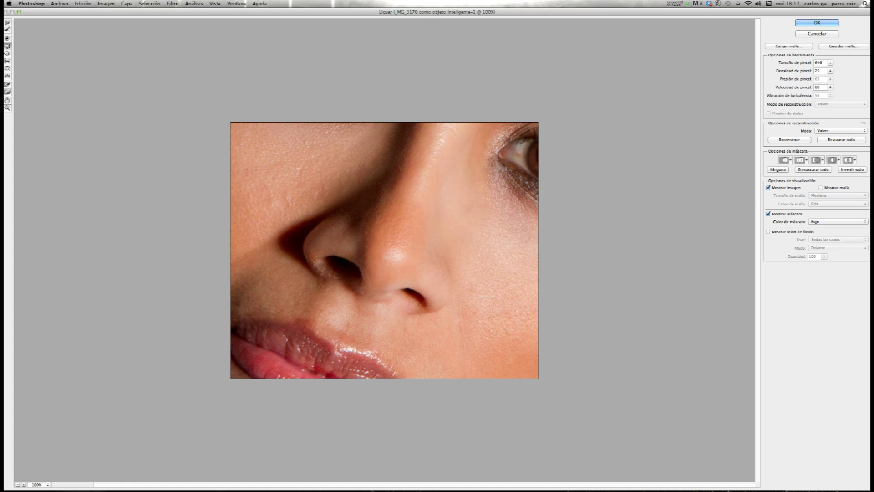
- Refine the nose with Forward Warp at brush size 391 and apply the Liquify
click(7, 21)
drag(834, 63, 805, 71)
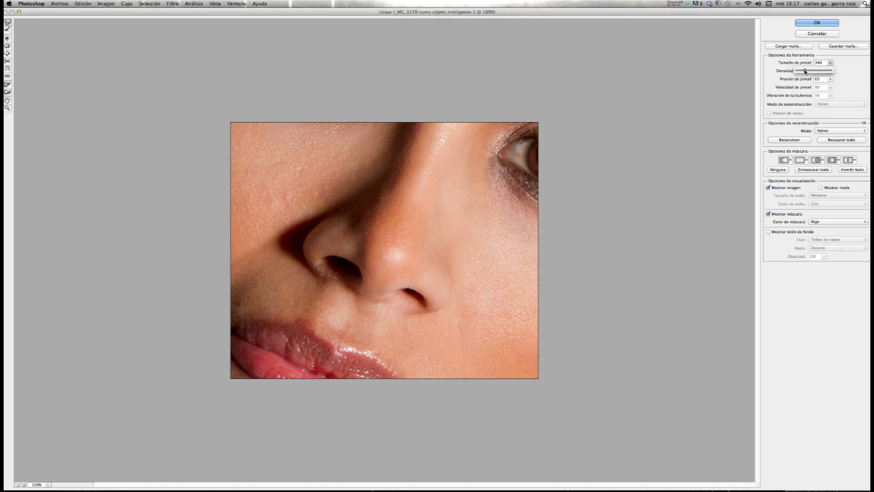
click(311, 238)
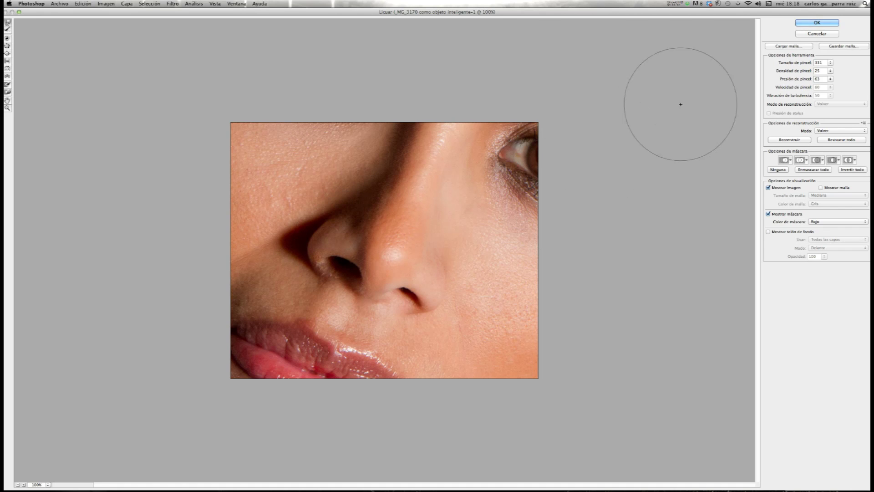
click(818, 22)
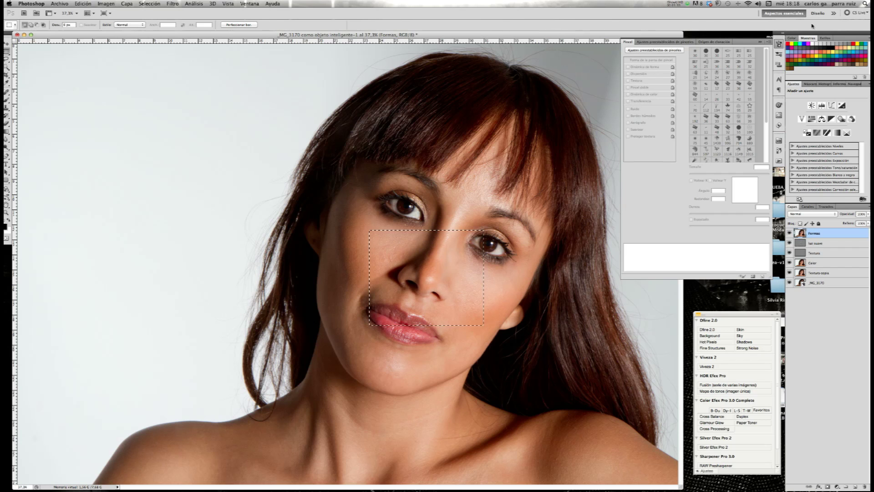
- Clear the nose selection and toggle the Formas layer to compare
key(ctrl+d)
click(790, 234)
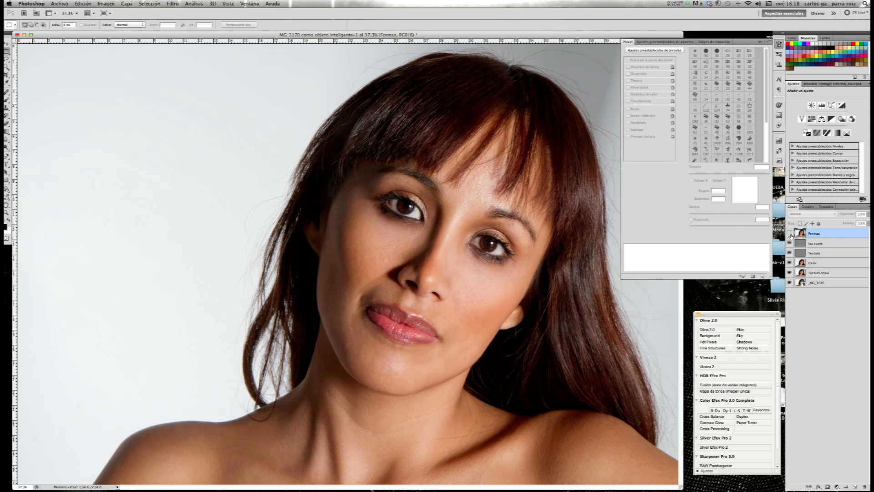
click(790, 233)
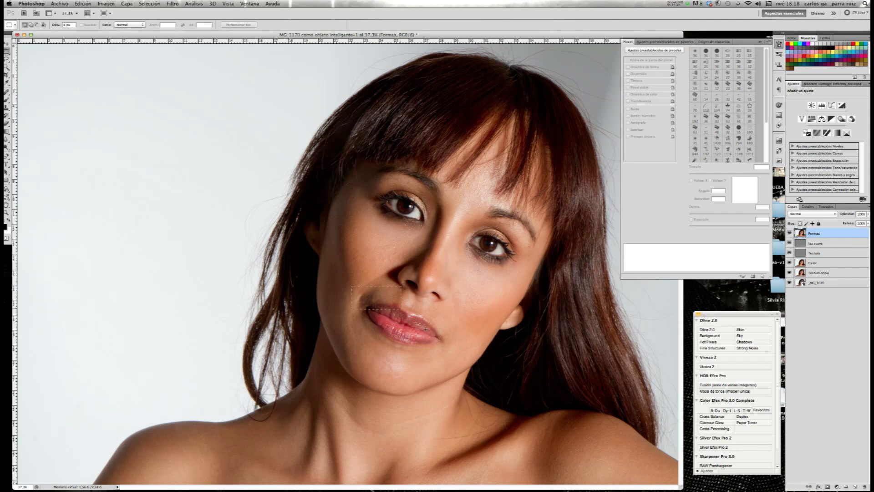
- Select the mouth area and bloat the lips in Liquify to make them fuller
drag(352, 286, 462, 364)
click(172, 4)
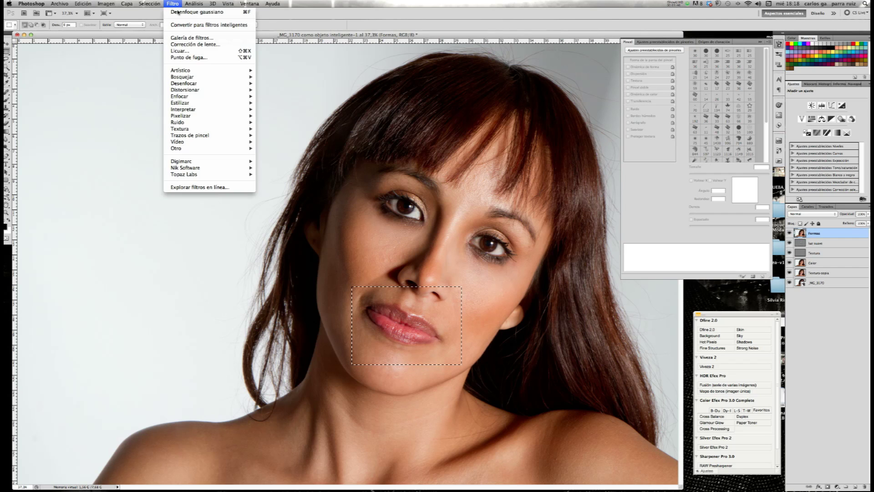
click(183, 53)
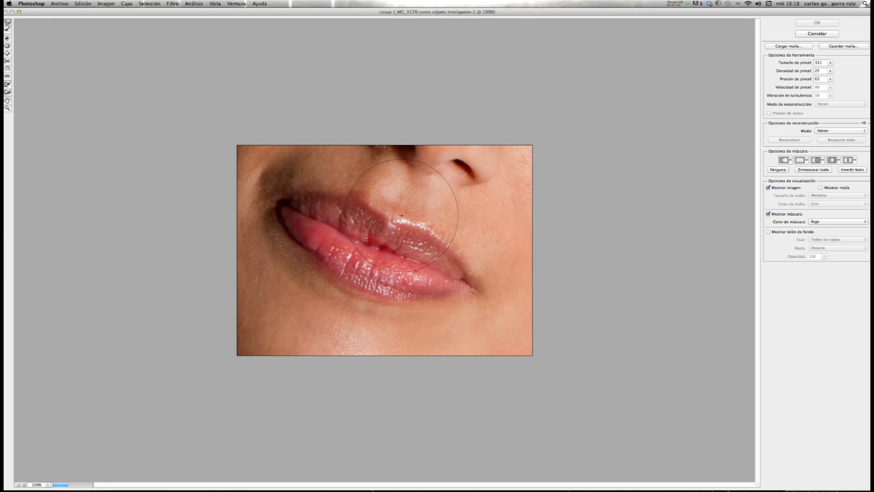
click(7, 53)
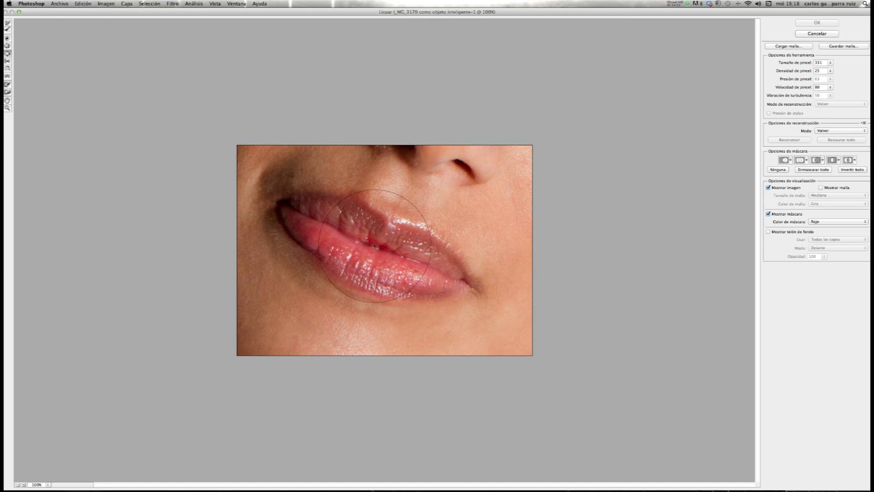
click(375, 246)
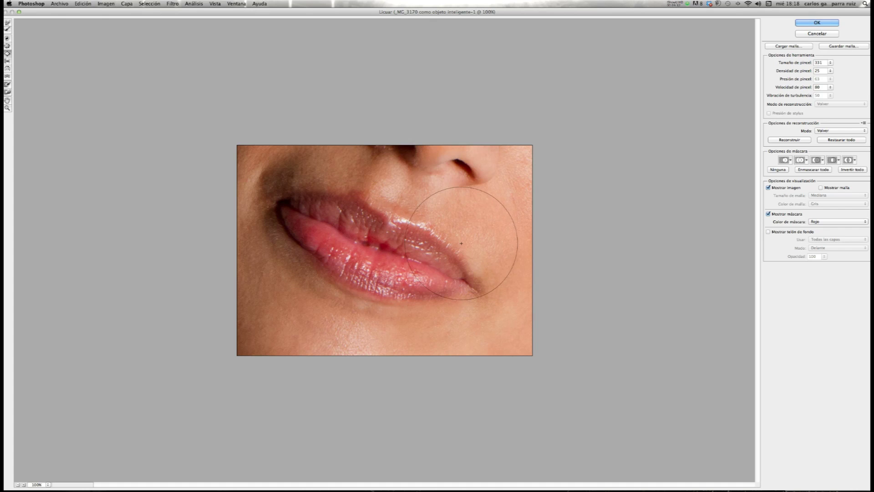
click(838, 23)
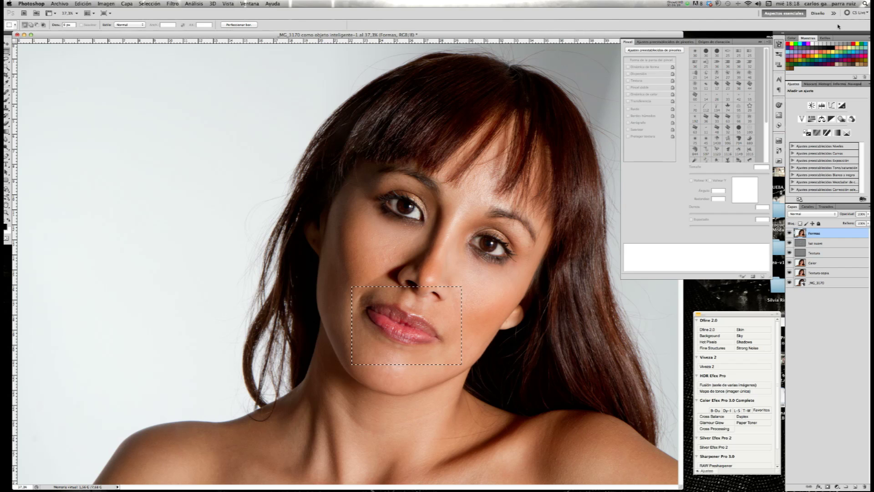
- Clear the lip selection and toggle the Formas layer to compare the lips
key(ctrl+d)
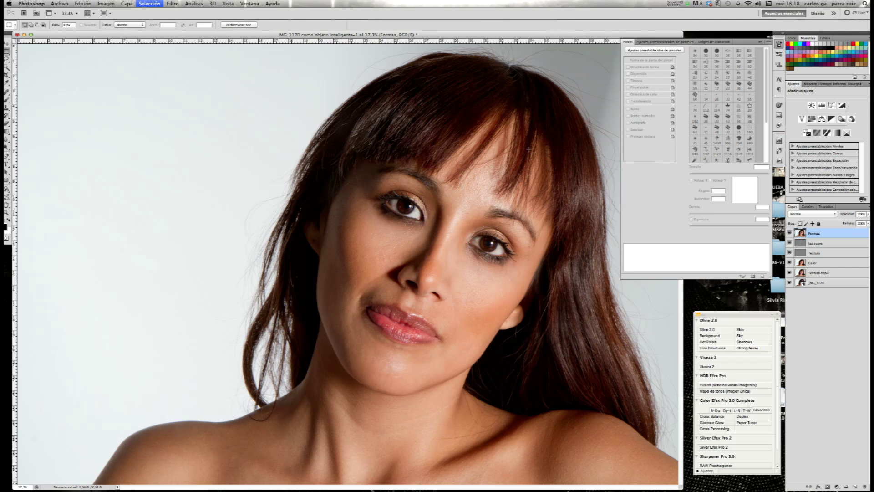
click(790, 233)
click(790, 234)
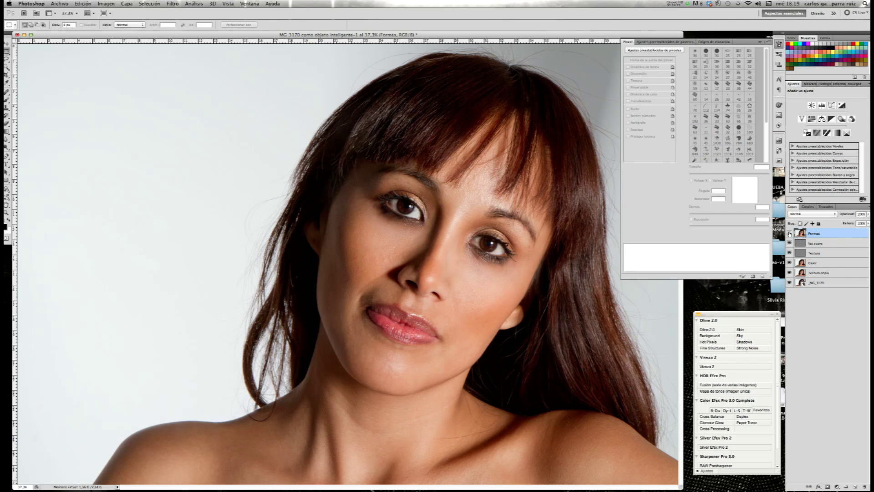
click(790, 234)
- View the image at actual pixels (100%) and pan to the eyes
click(227, 4)
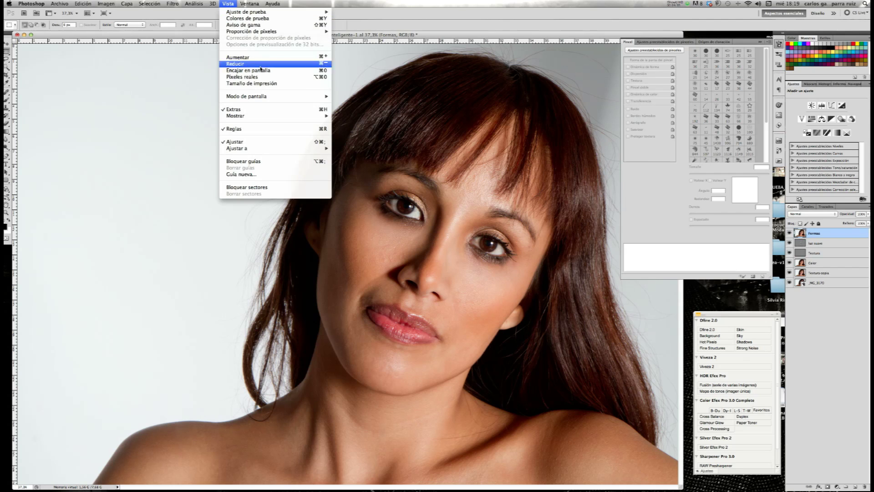
click(264, 77)
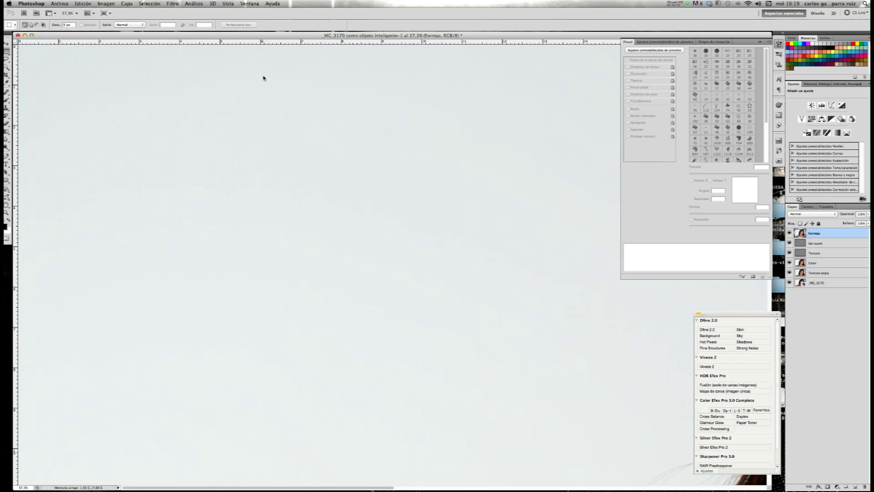
scroll(533, 107, right, 5)
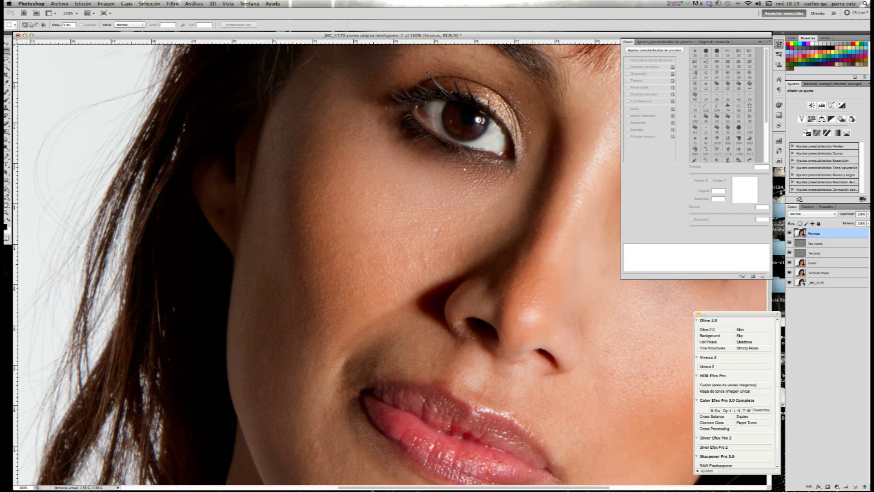
scroll(525, 110, right, 2)
scroll(526, 110, up, 3)
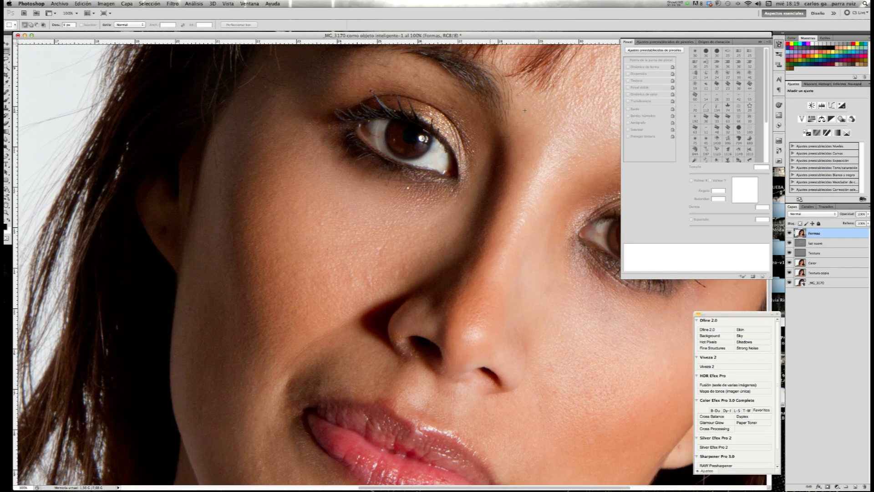
scroll(526, 110, right, 3)
scroll(525, 111, up, 1)
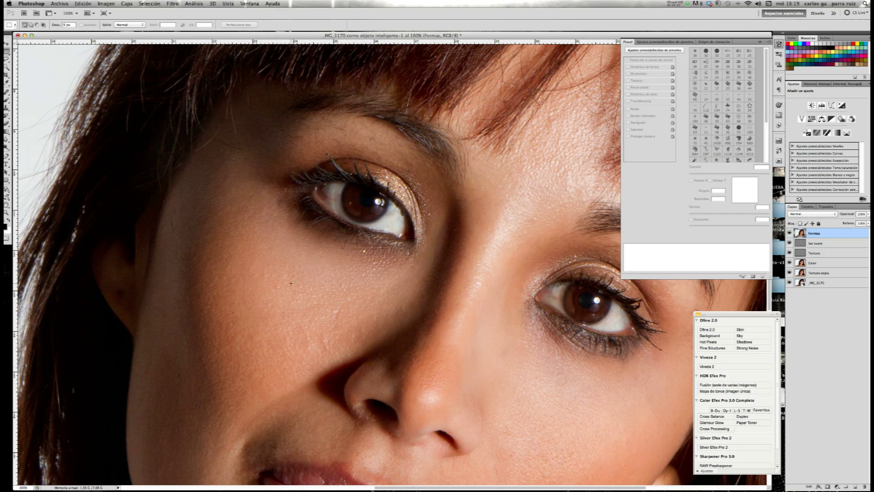
- Lasso the bright spot at the iris's left edge, remove it with Content-Aware Fill, and deselect
drag(9, 59, 15, 64)
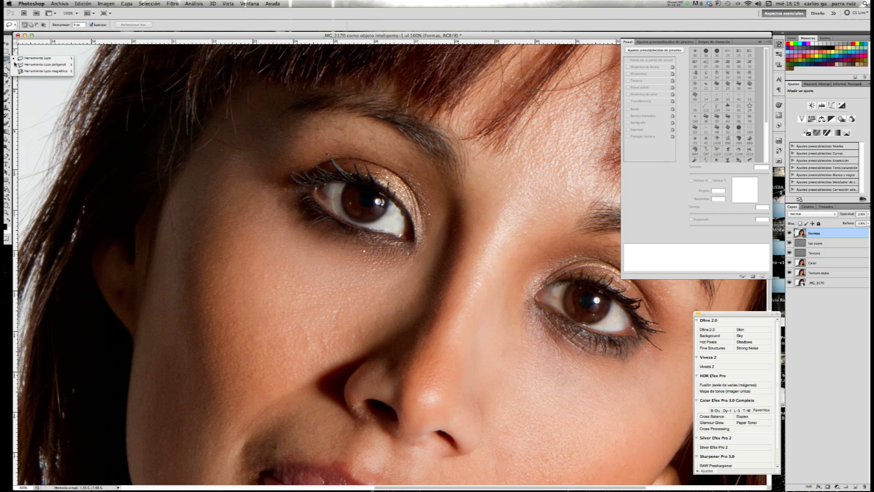
click(334, 184)
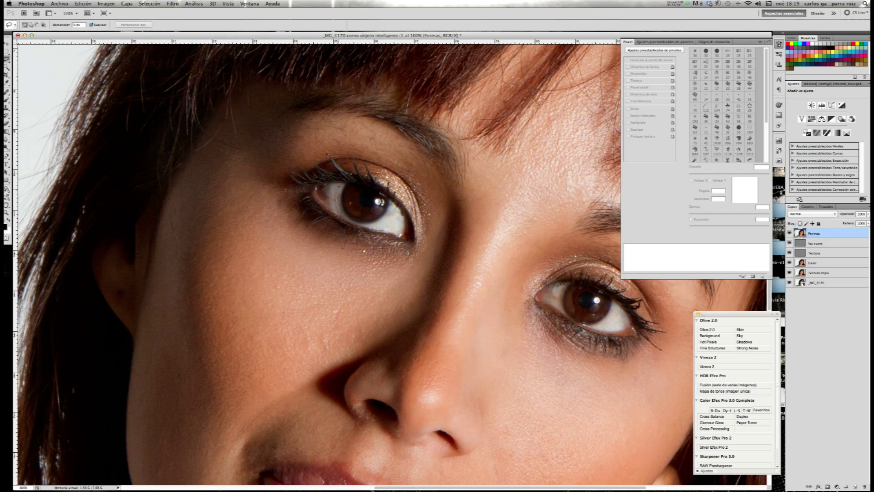
drag(336, 184, 337, 212)
key(shift+F5)
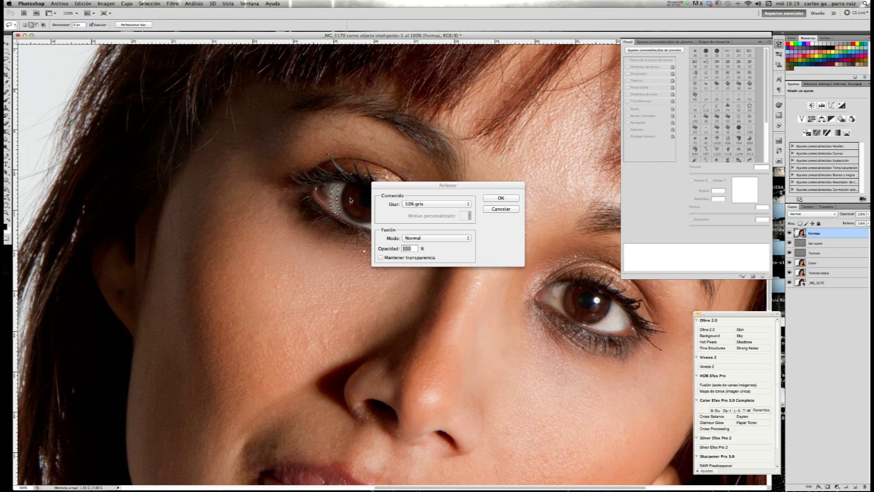
click(463, 205)
click(457, 176)
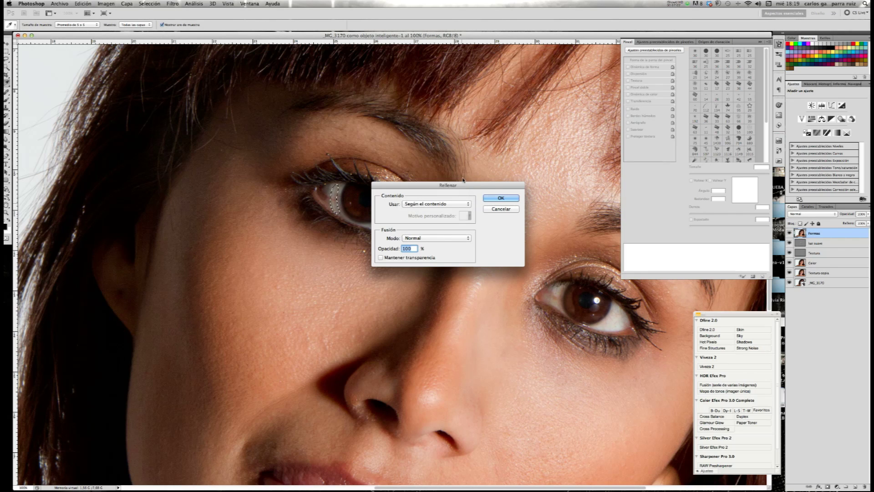
click(492, 198)
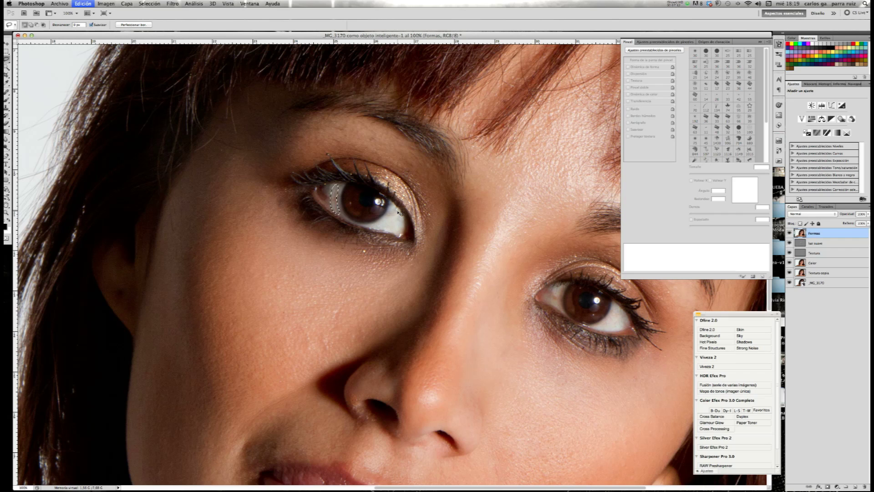
key(super+d)
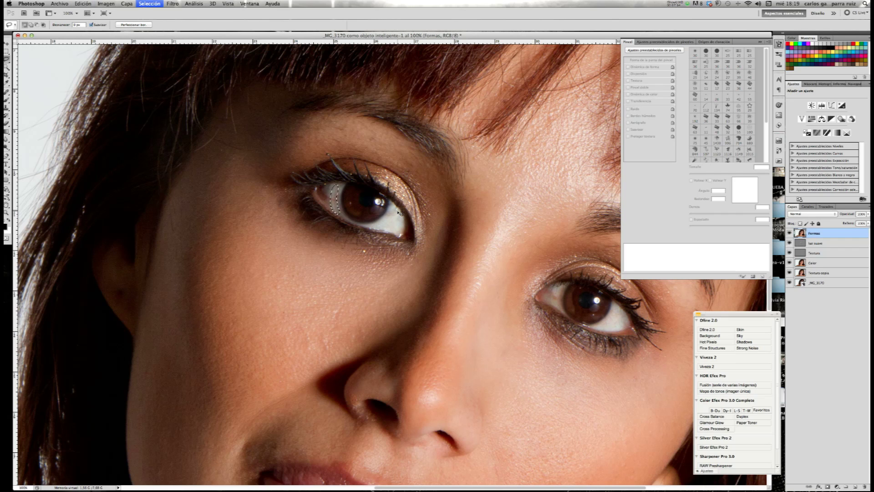
click(7, 92)
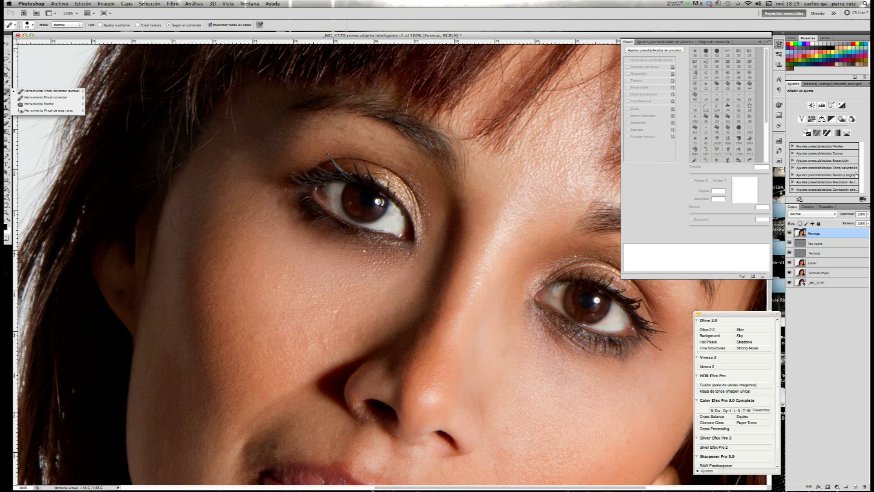
- Zoom to 200% on the eye and set the healing brush to 11 px
click(856, 85)
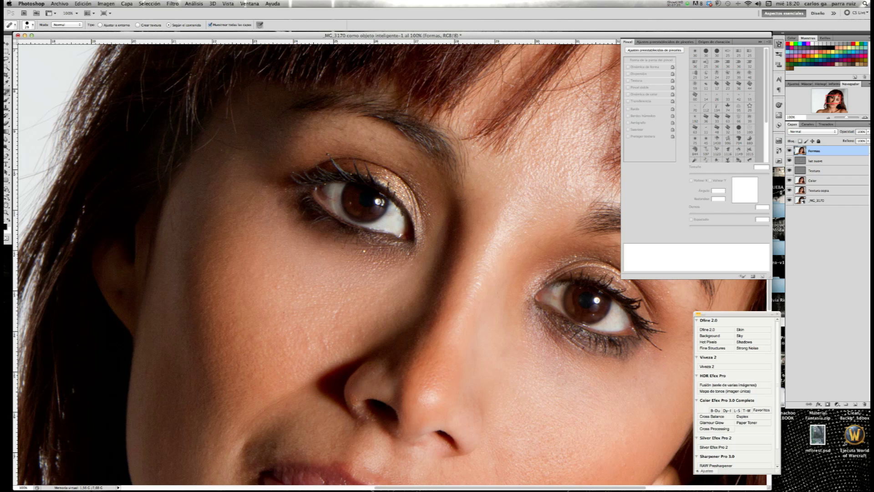
click(864, 118)
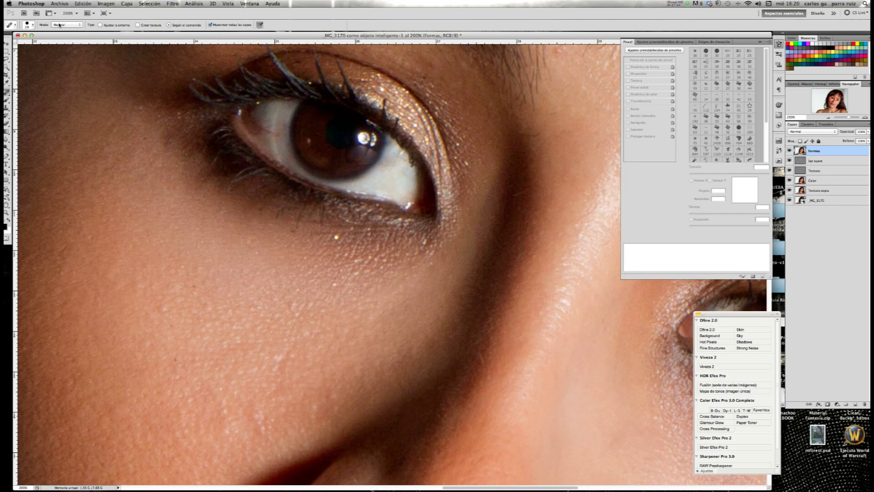
click(29, 27)
click(13, 43)
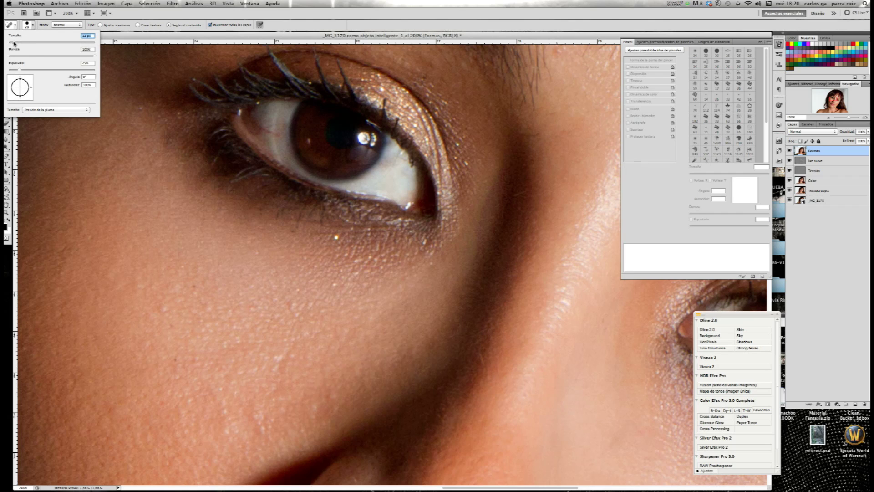
click(279, 110)
- Spot-heal veins and specks on the eye white, undoing and retrying unsatisfactory dabs
drag(273, 120, 273, 120)
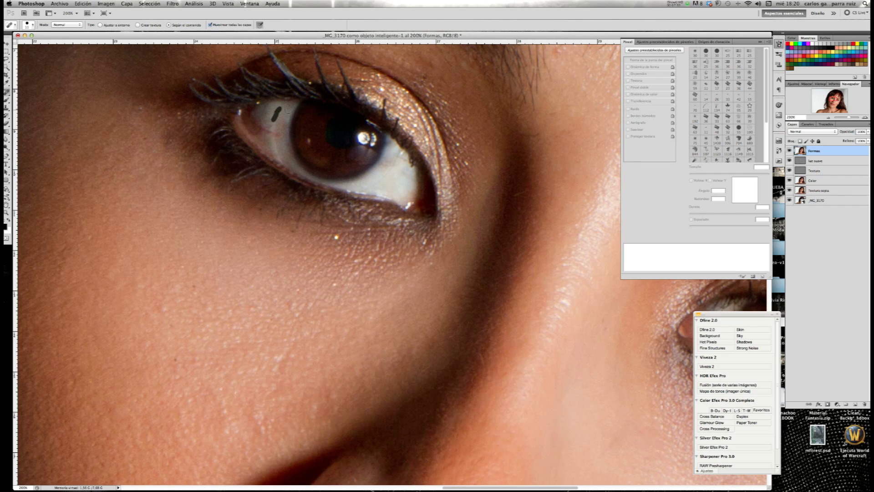
key(ctrl+z)
key(ctrl+z)
drag(273, 115, 272, 120)
key(ctrl+z)
click(275, 140)
key(ctrl+z)
key(ctrl+z)
key(ctrl+z)
key(ctrl+z)
key(ctrl+z)
click(279, 133)
key(ctrl+z)
- Heal the remaining specks near the iris and a vein on the other eye's white
click(271, 133)
click(290, 136)
click(277, 111)
drag(395, 160, 391, 165)
drag(385, 173, 372, 185)
- Fit the portrait on screen and toggle the Formas layer to compare with the original
key(super+0)
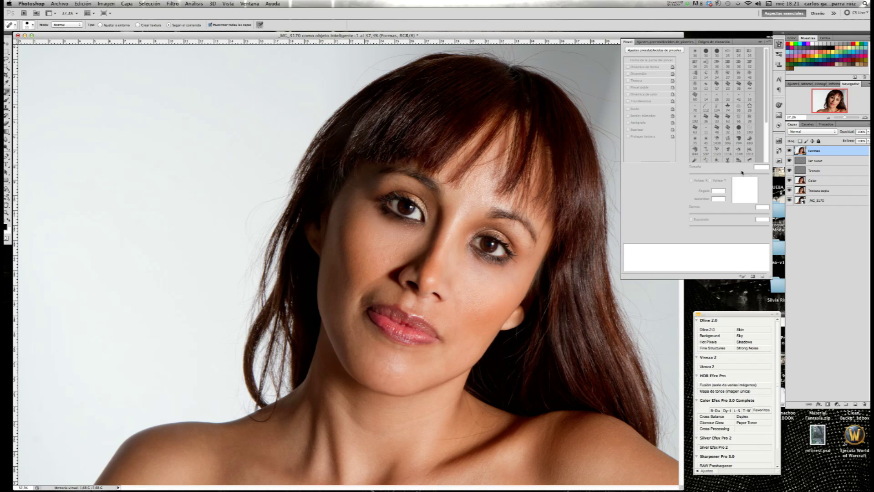
click(790, 150)
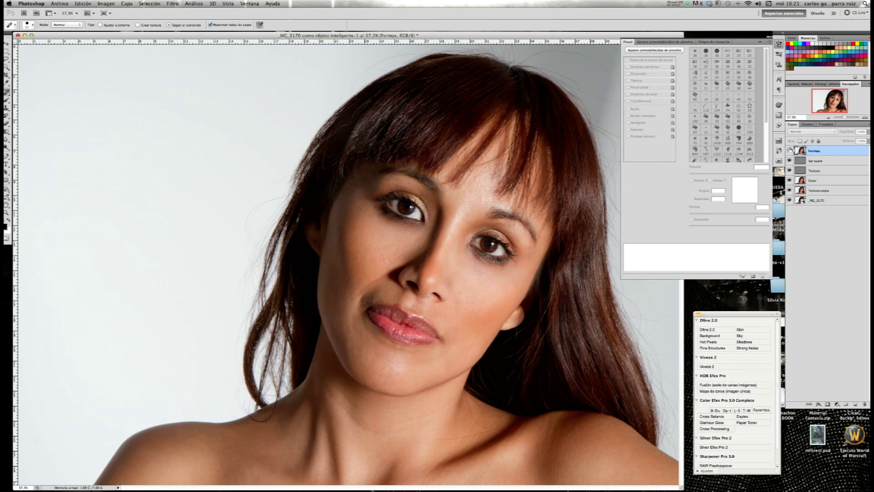
click(834, 162)
click(790, 150)
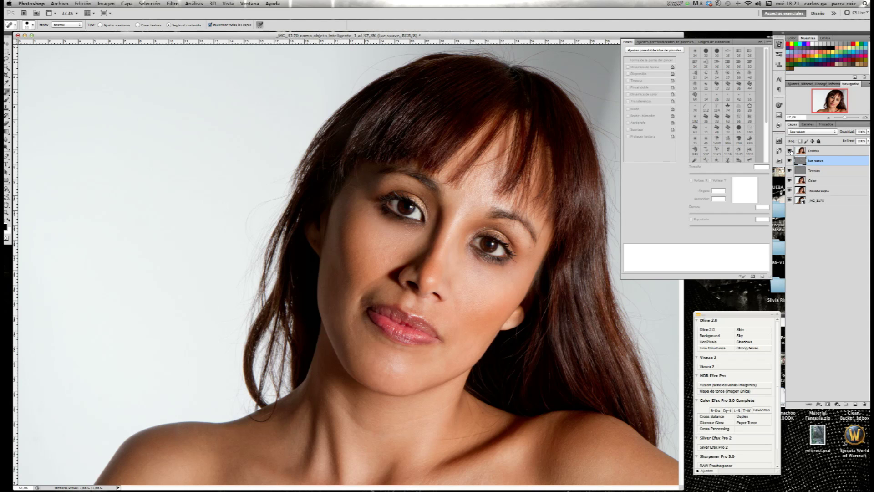
click(793, 151)
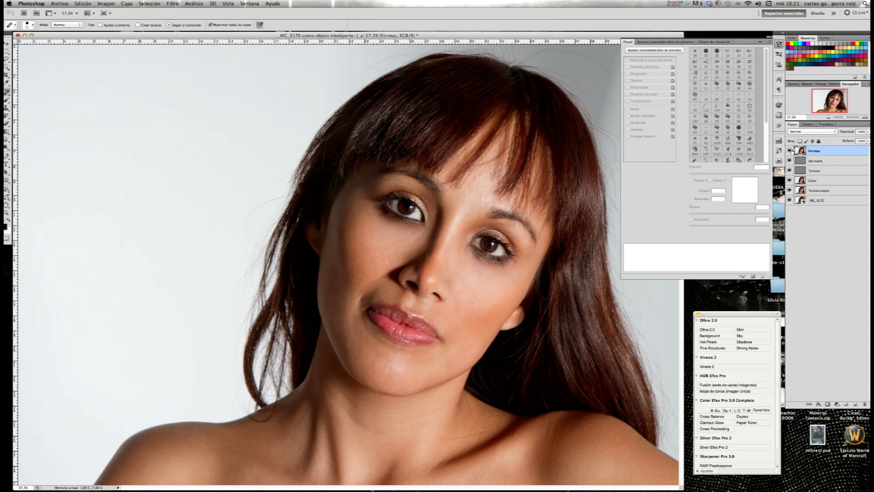
click(791, 150)
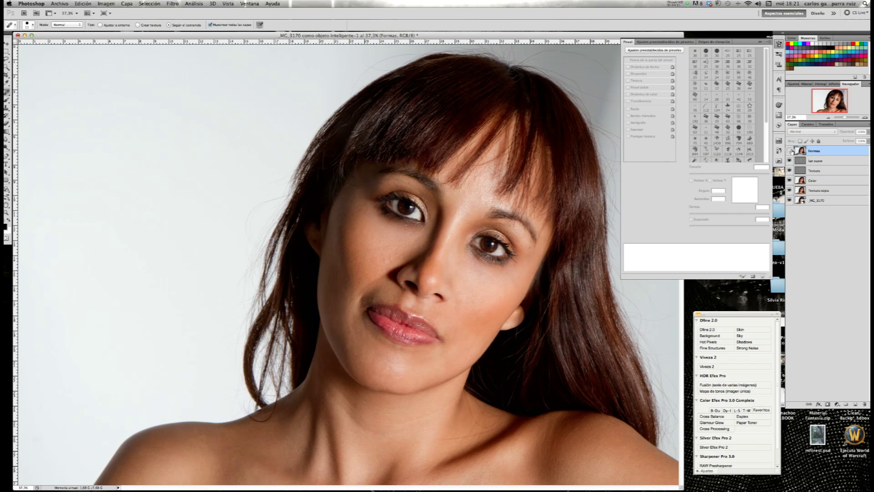
click(791, 151)
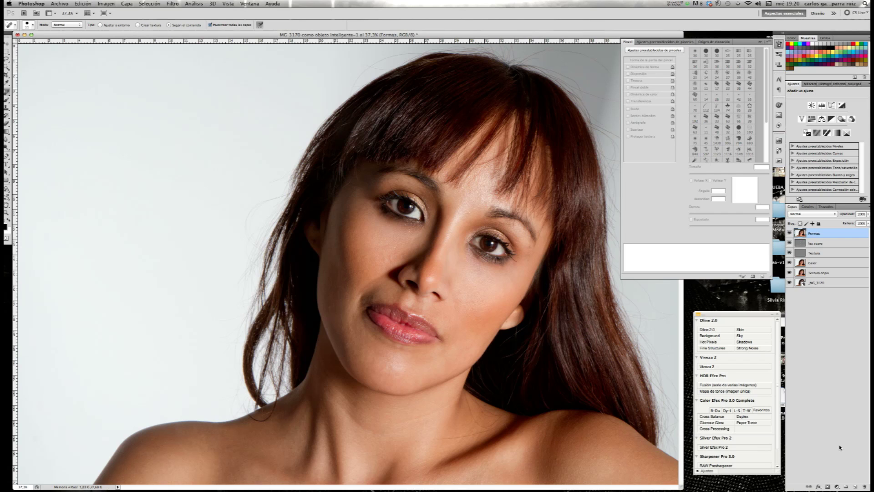
- Add a Hue/Saturation adjustment layer, preview maximum saturation, then reset Master saturation to 0
click(837, 487)
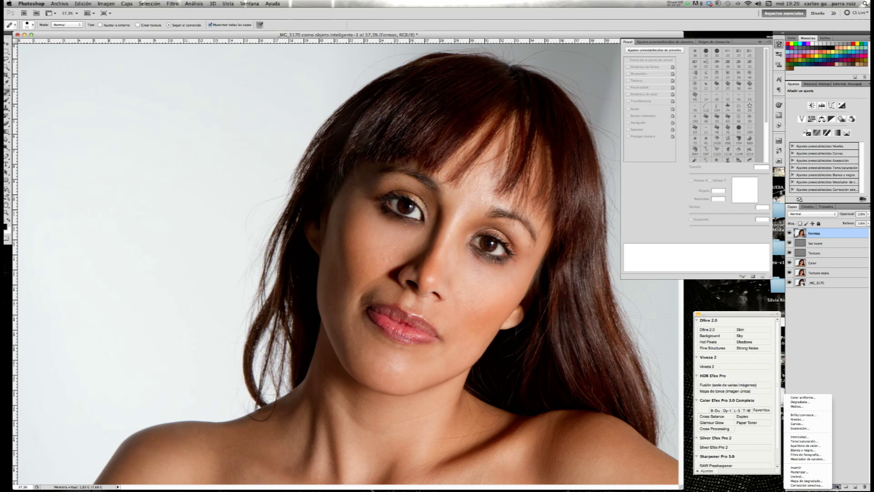
click(818, 441)
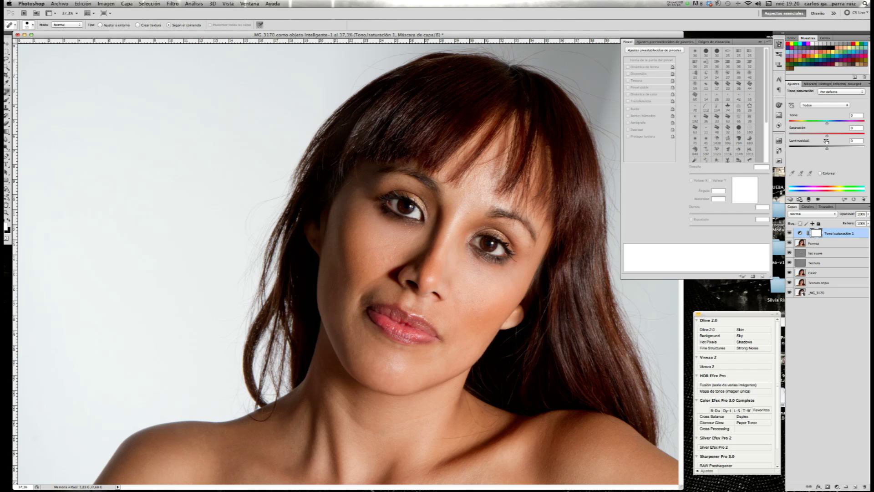
drag(827, 135, 869, 136)
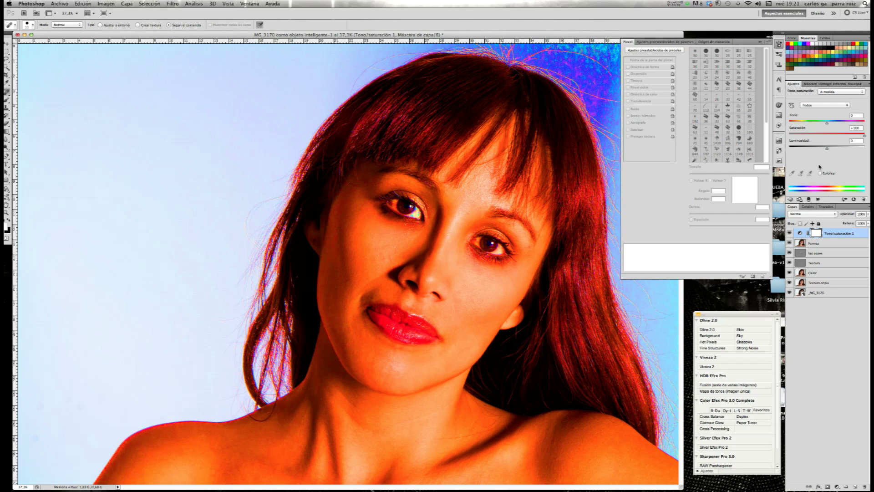
click(862, 128)
text(0)
key(Return)
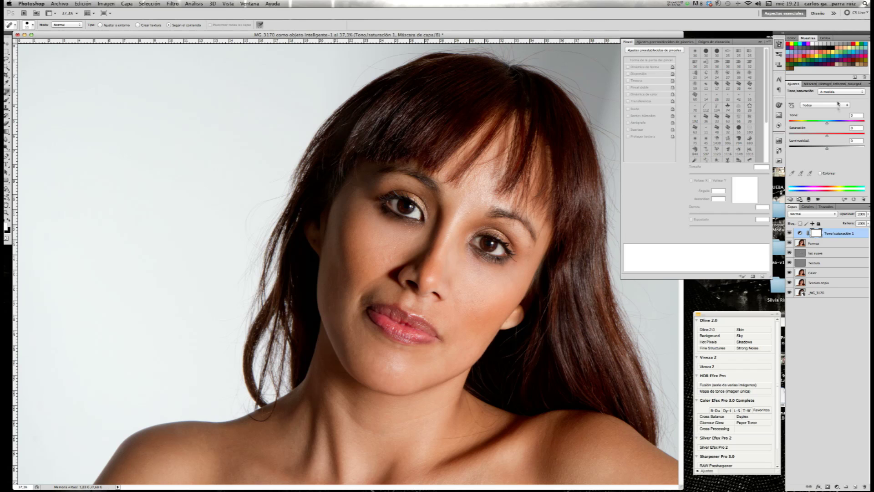
- Lower Blues saturation to -69 and Cyans saturation to -54
click(847, 106)
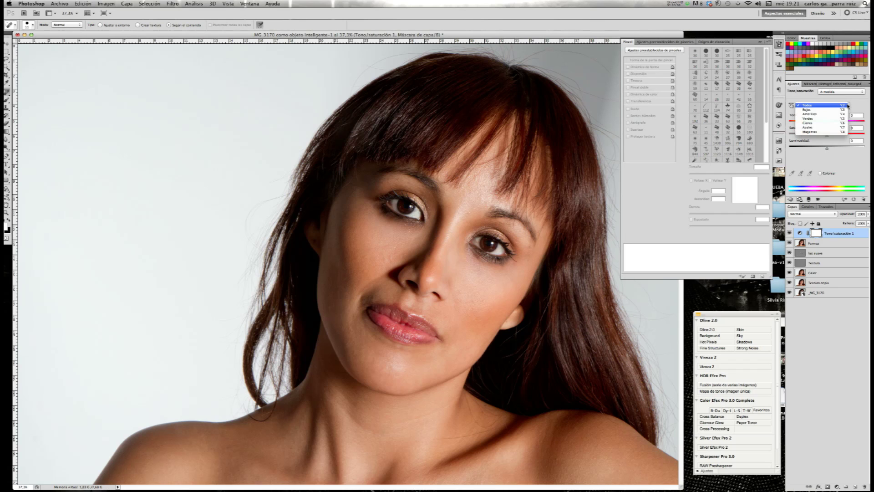
click(836, 128)
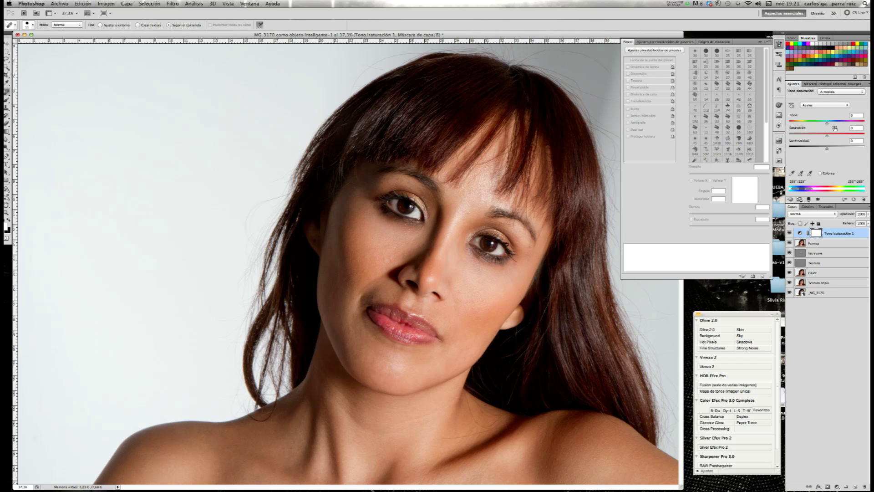
drag(826, 138, 805, 137)
drag(803, 136, 800, 137)
click(846, 106)
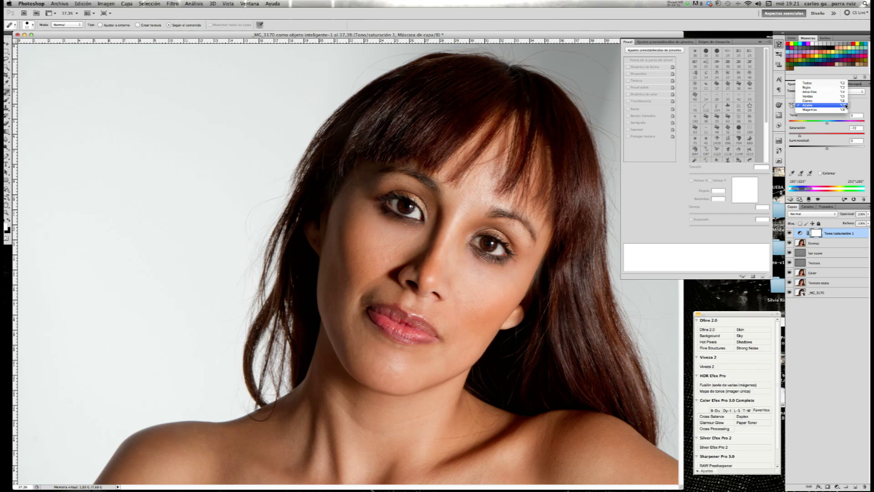
click(820, 101)
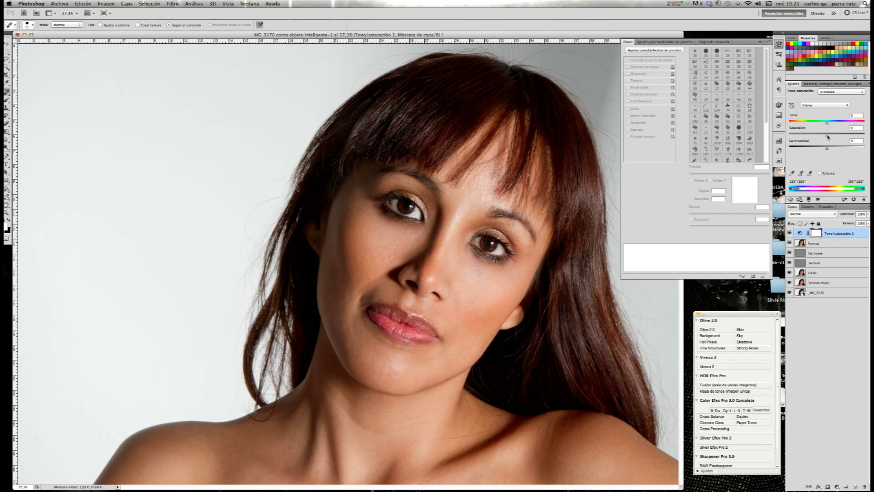
drag(827, 137, 802, 137)
- Lower Reds saturation to -45 and Magentas saturation to -28
click(831, 106)
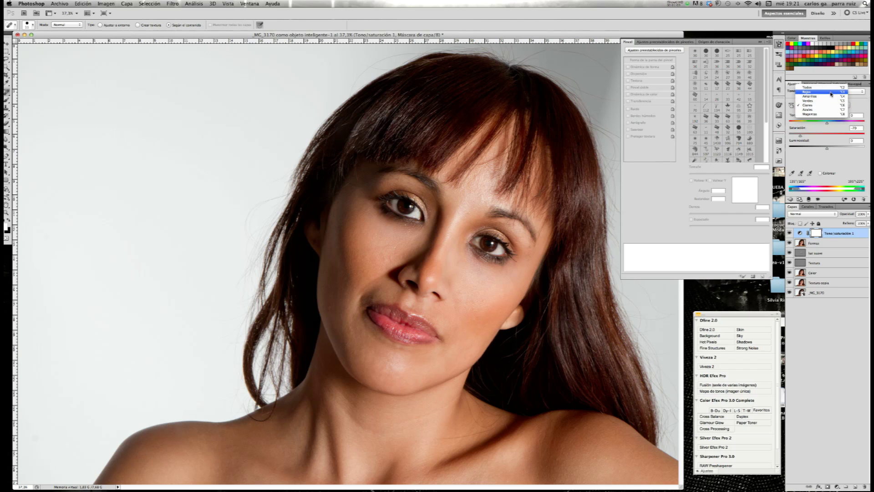
click(831, 92)
drag(828, 136, 809, 137)
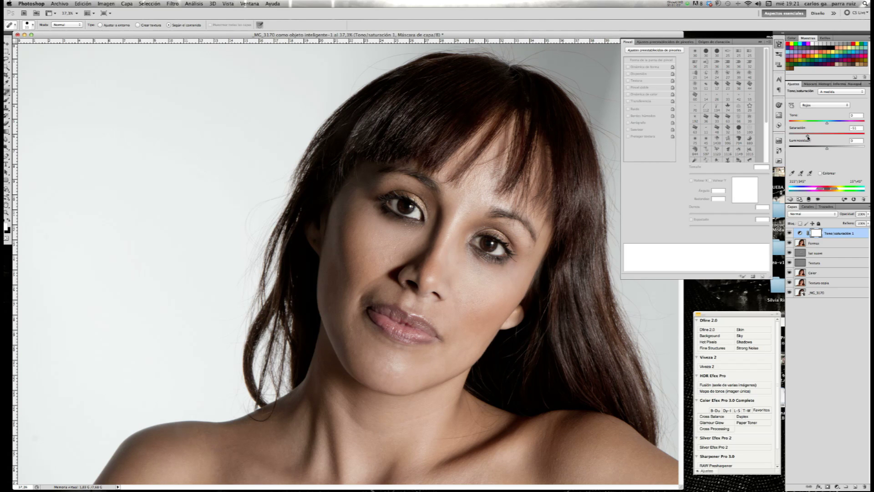
click(830, 106)
click(827, 128)
drag(827, 136, 810, 137)
right_click(851, 233)
click(853, 235)
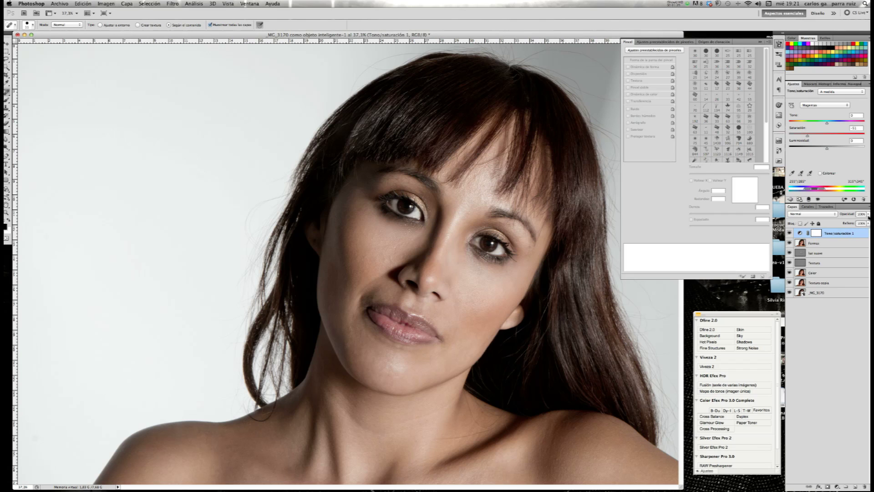
click(869, 215)
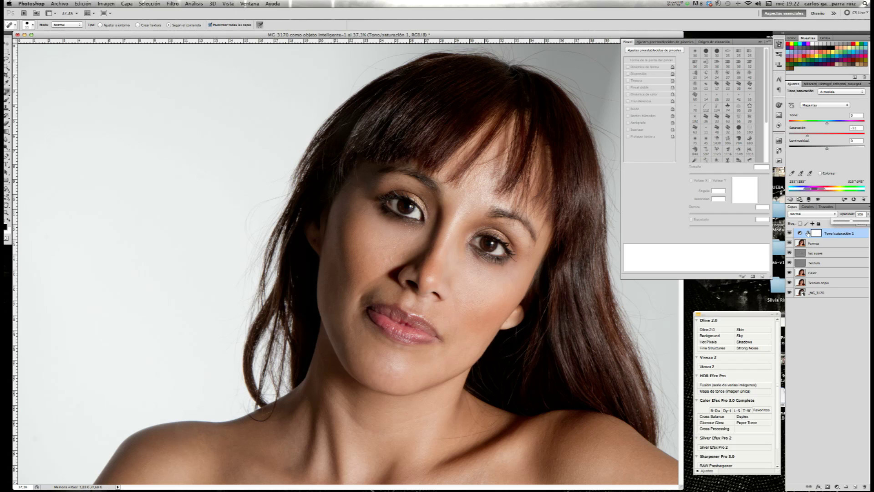
- Toggle the Hue/Saturation layer's visibility repeatedly to compare the portrait with and without it
click(789, 233)
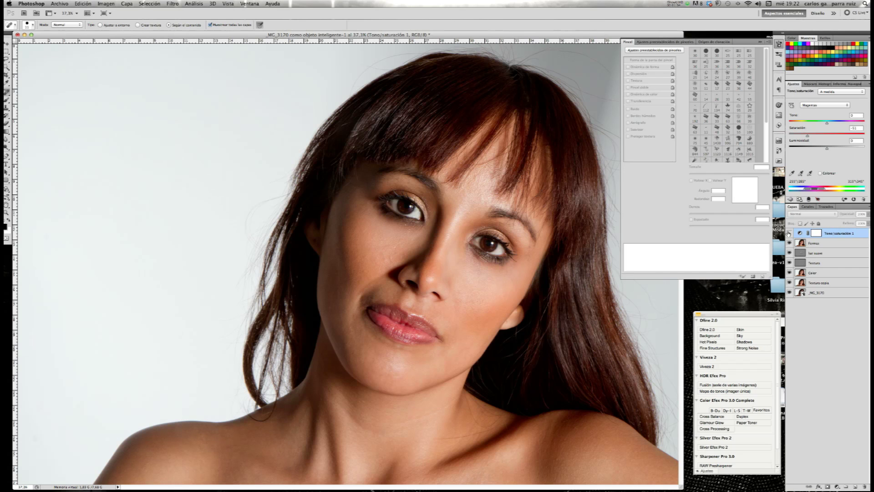
click(789, 233)
click(789, 234)
click(789, 233)
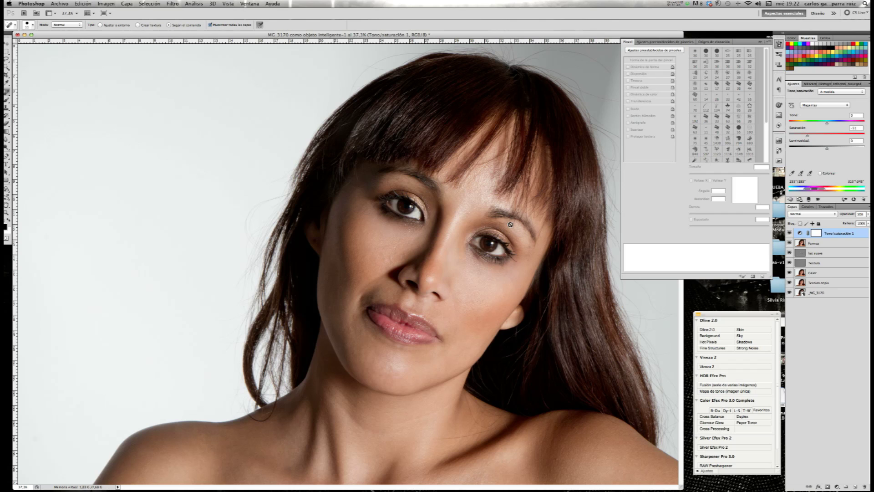
click(790, 233)
click(790, 233)
- Stamp all visible layers into a new merged layer and reposition the view
key(ctrl+alt+shift+e)
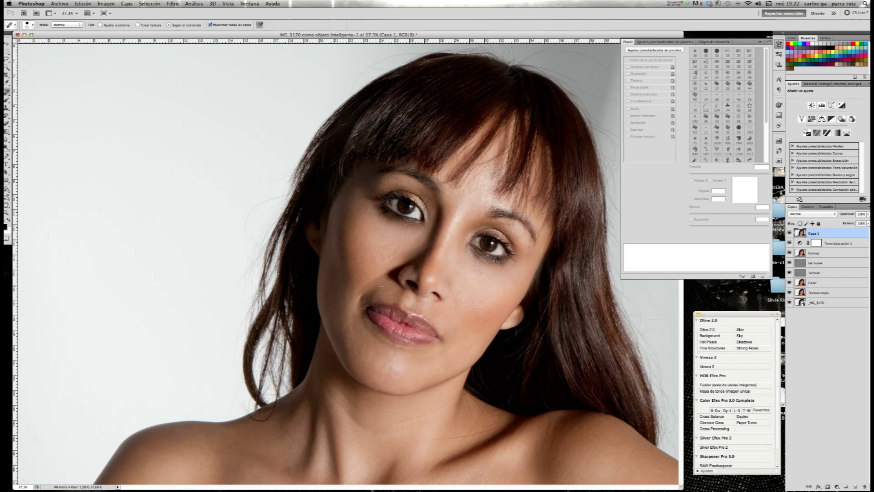
click(227, 3)
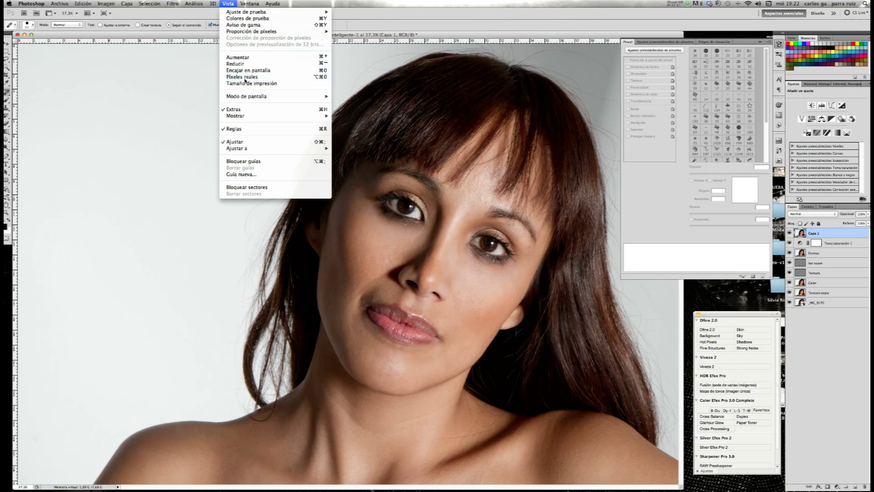
click(245, 80)
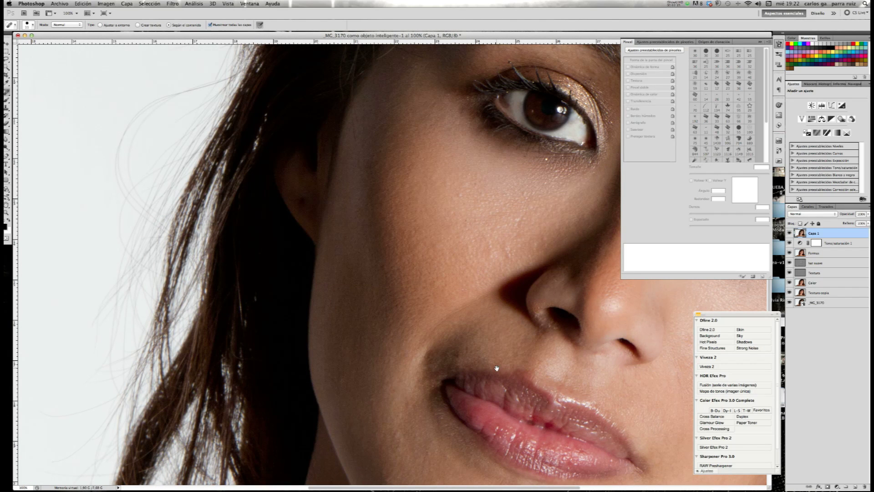
scroll(457, 335, right, 2)
scroll(457, 334, down, 1)
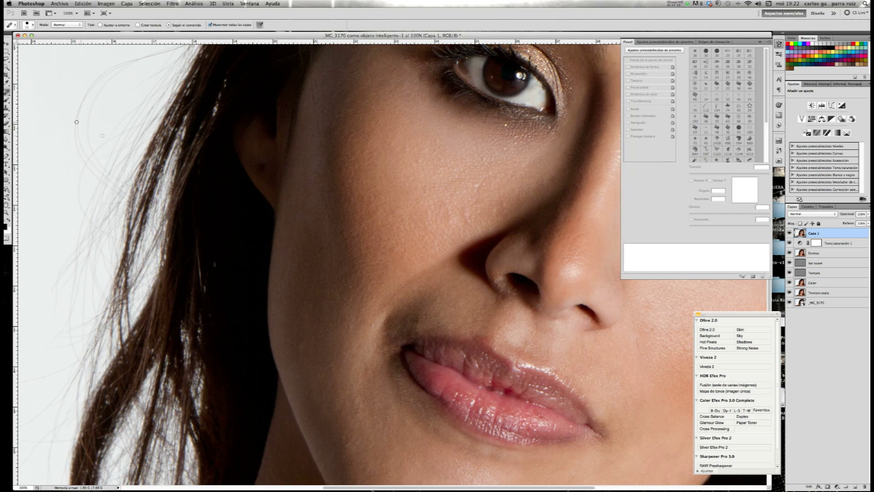
- Heal the small dark spot above the lip with the Spot Healing Brush, then undo it
click(7, 92)
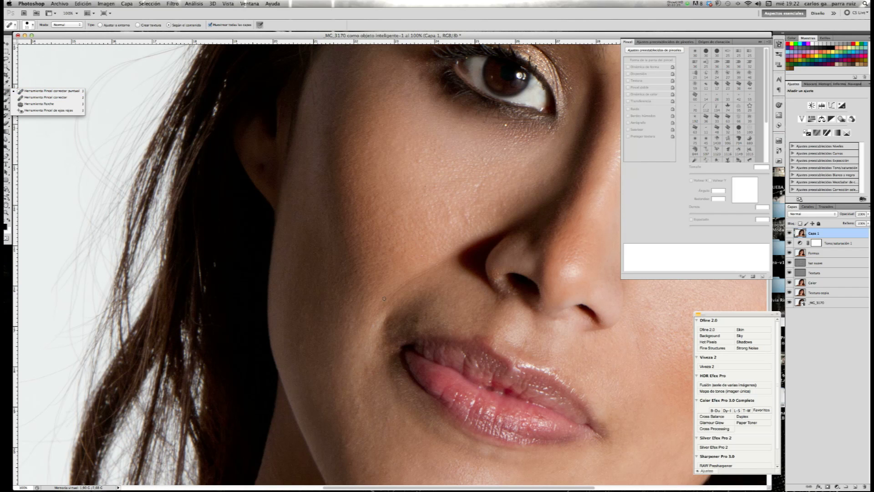
click(415, 318)
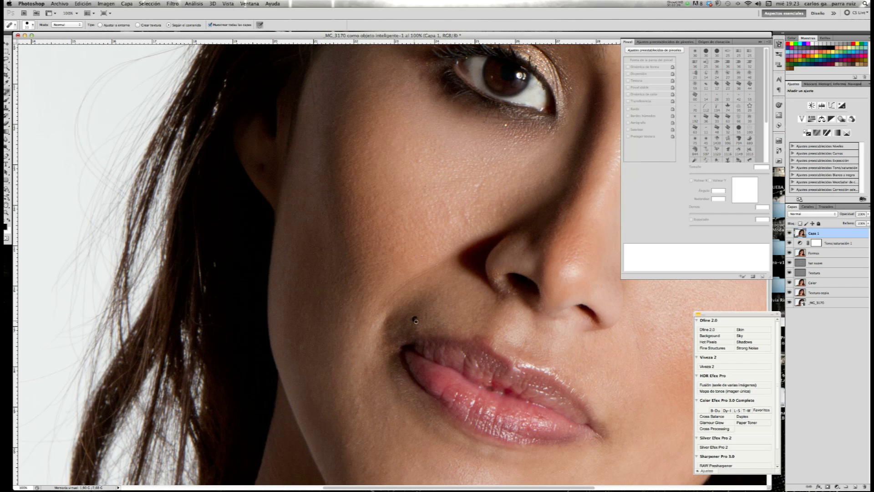
click(415, 319)
key(ctrl+z)
key(ctrl+z)
key(ctrl+z)
key(ctrl+z)
key(ctrl+z)
key(ctrl+z)
- Toggle Capa 1 off and on twice to compare, then fit the portrait on screen
click(789, 234)
click(789, 234)
click(789, 233)
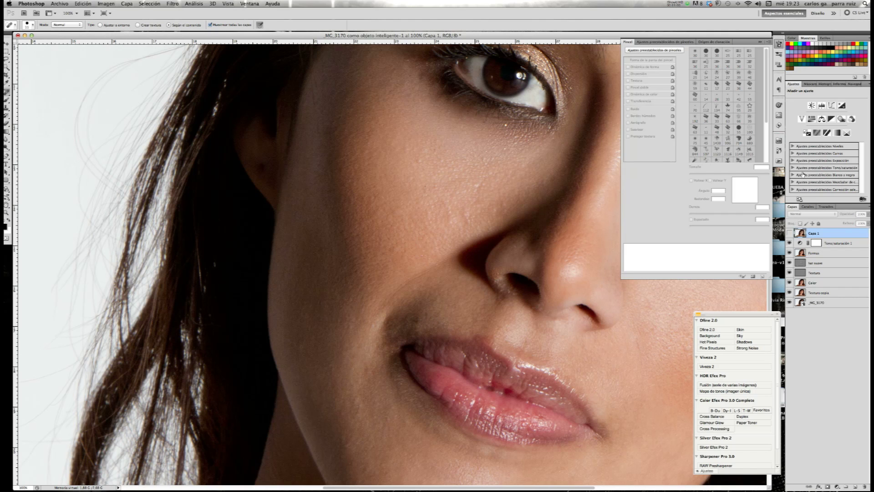
click(789, 234)
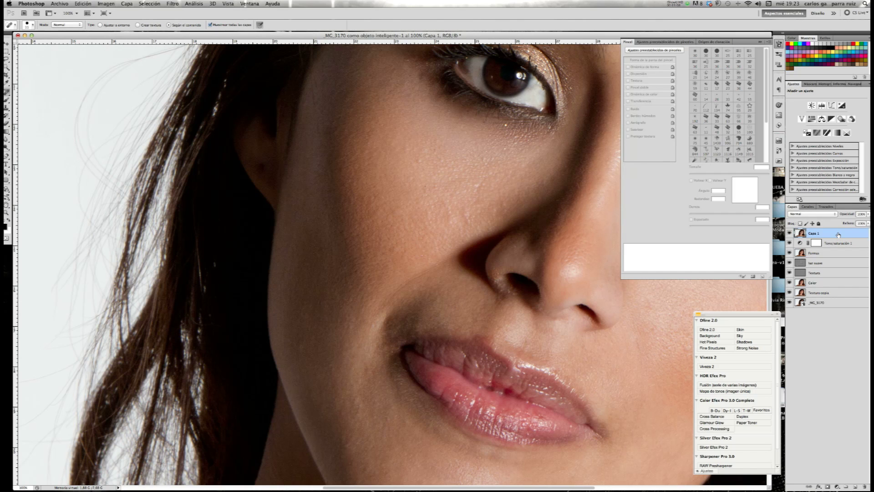
key(ctrl+0)
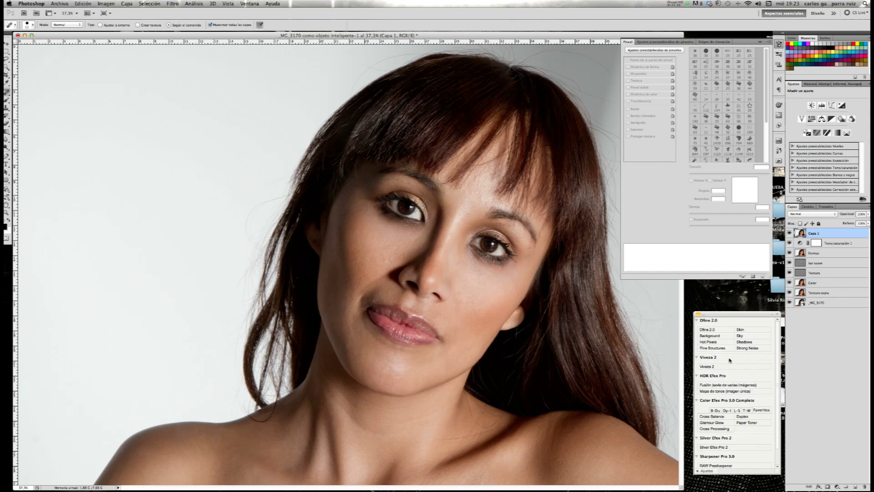
- Launch the Cross Processing filter from the Color Efex Pro 3.0 Complete panel
click(729, 429)
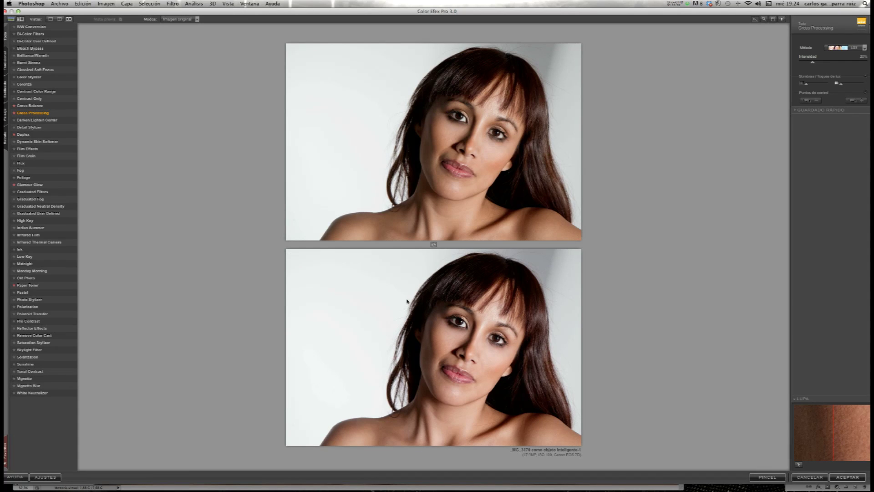
- Choose the C01 Cross Processing method and apply it back to Photoshop
click(865, 48)
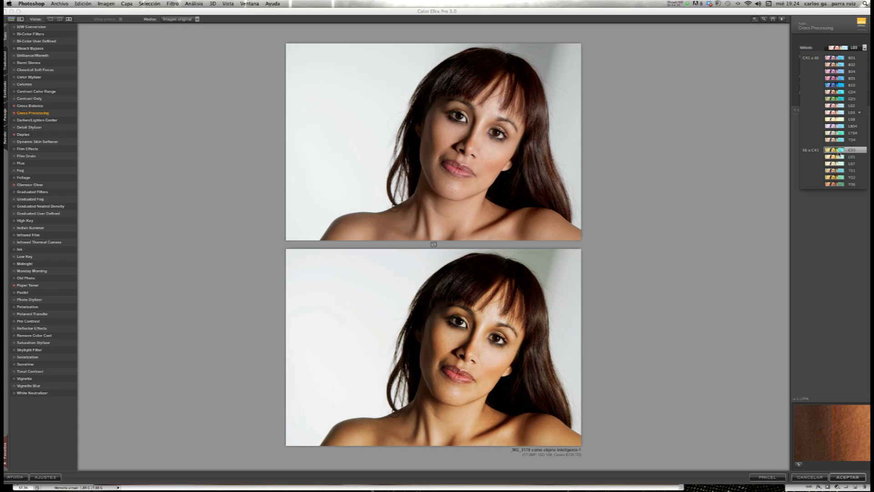
click(839, 154)
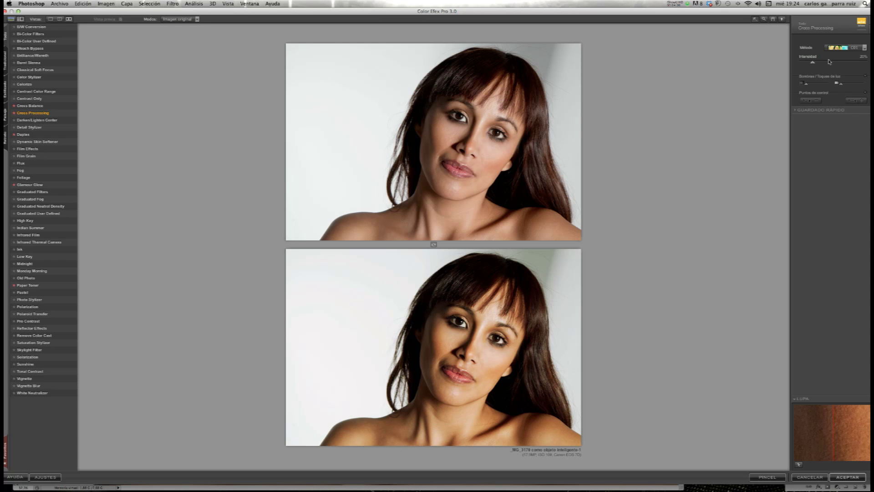
click(858, 476)
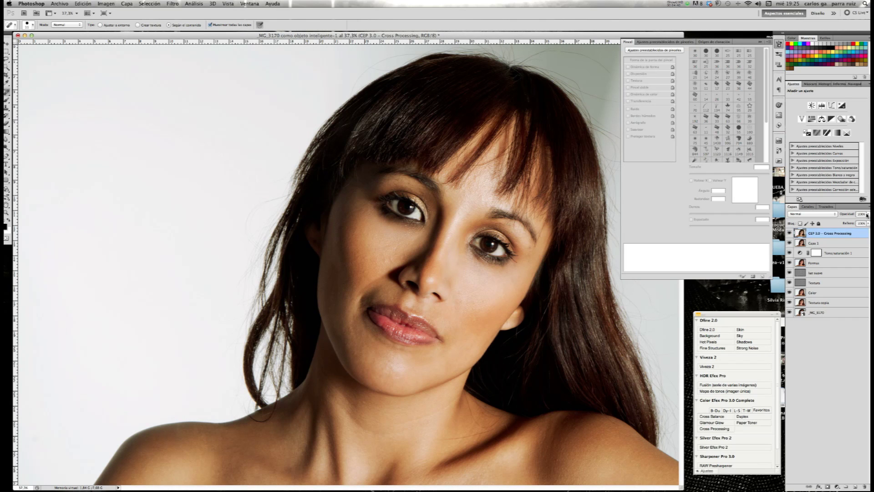
- Lower the Cross Processing layer's opacity and toggle its visibility repeatedly to compare
click(869, 214)
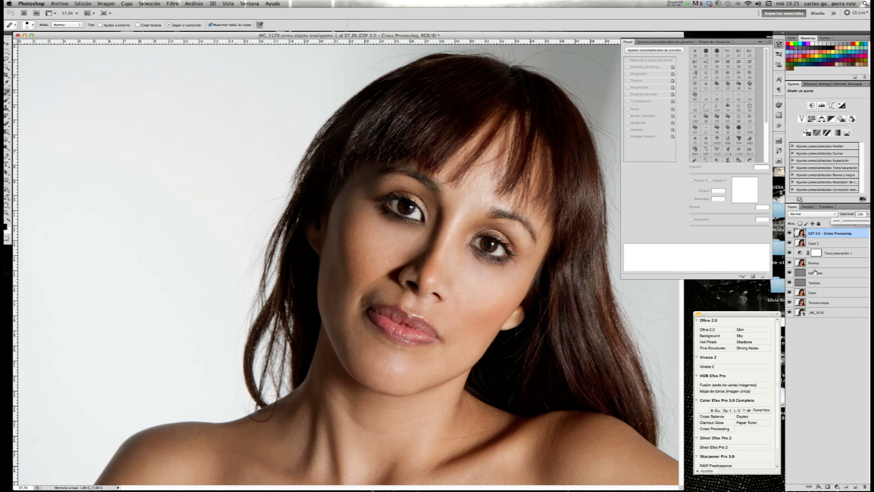
click(790, 234)
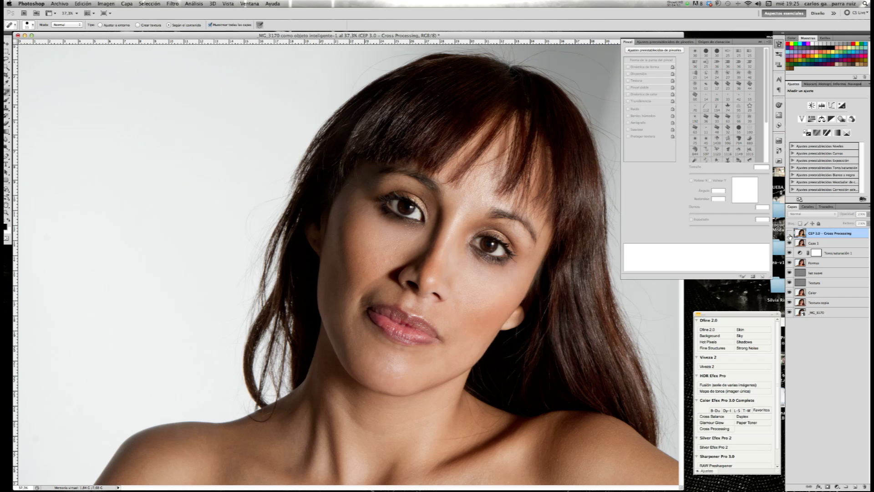
click(789, 233)
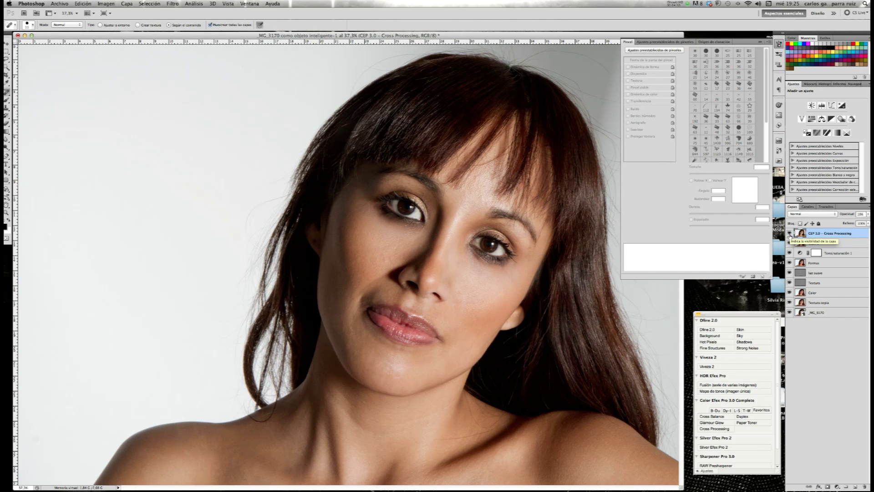
click(790, 233)
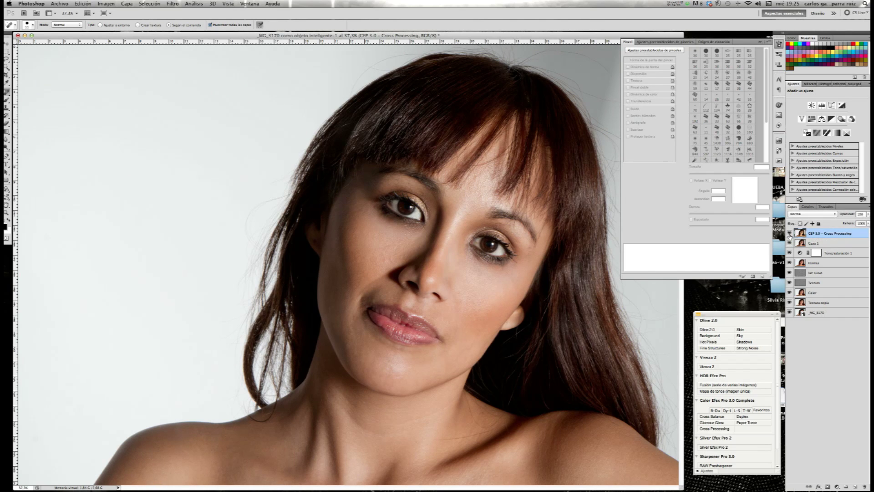
click(790, 233)
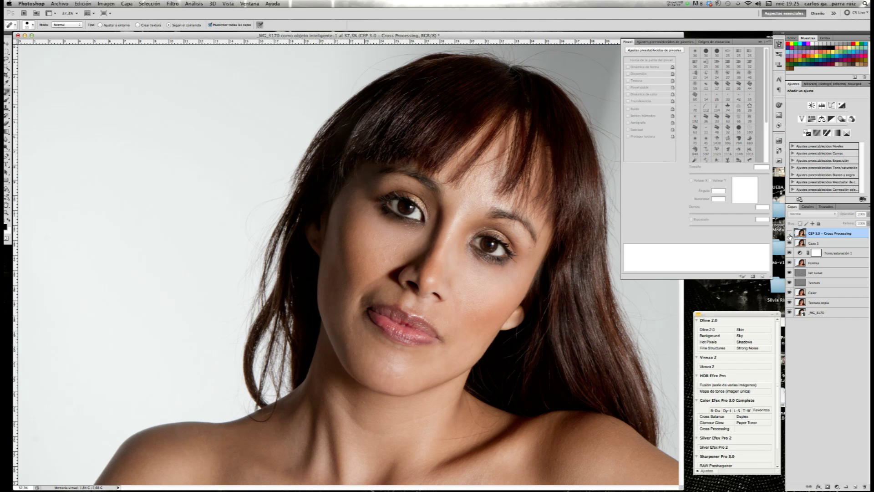
click(789, 234)
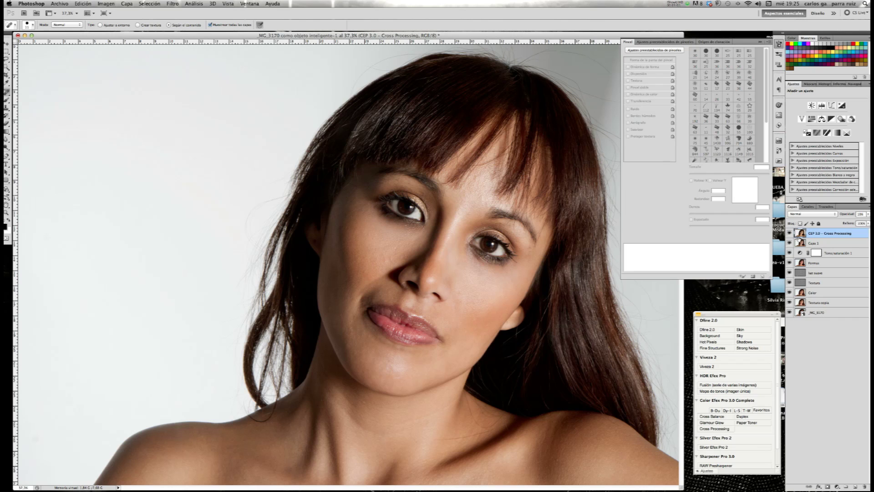
click(791, 234)
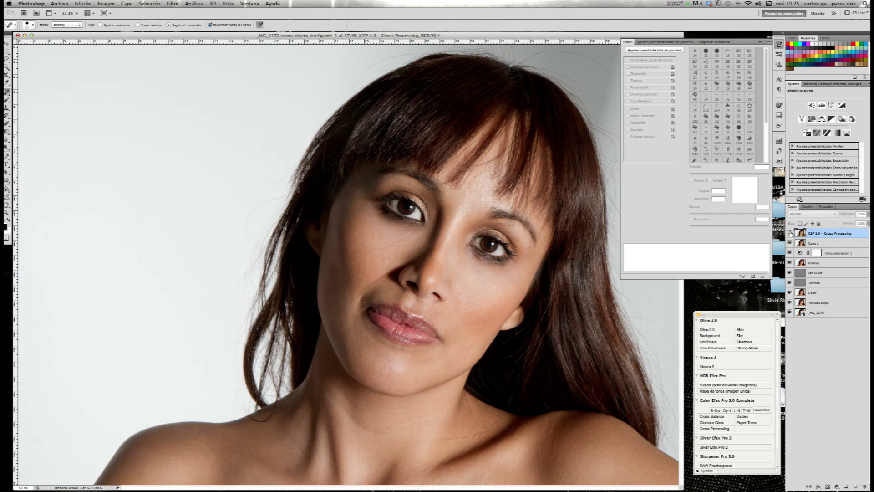
click(790, 233)
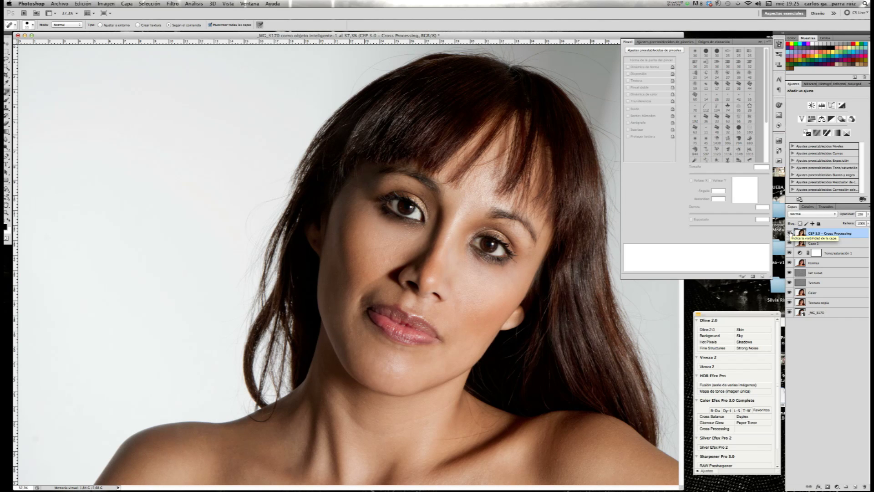
click(790, 233)
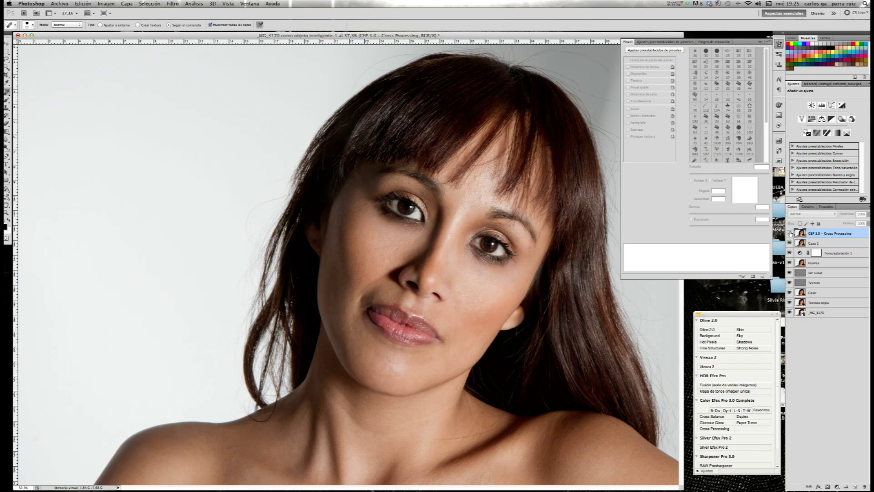
click(790, 234)
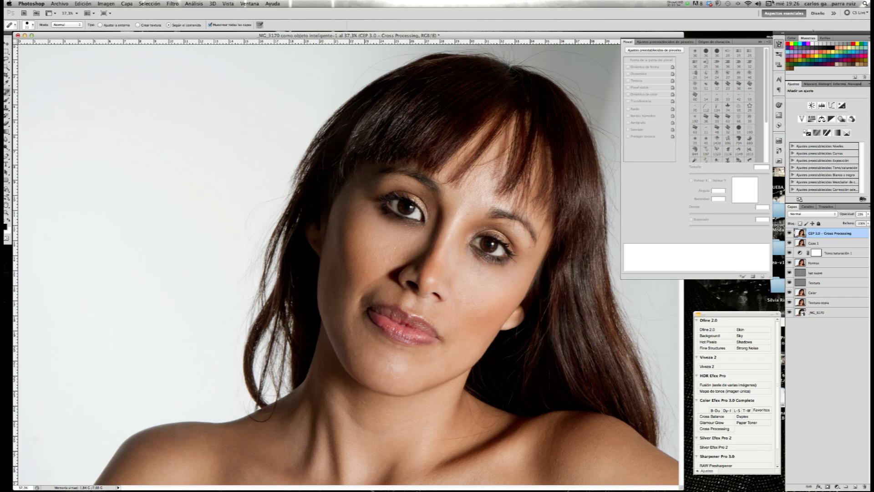
click(225, 3)
click(237, 78)
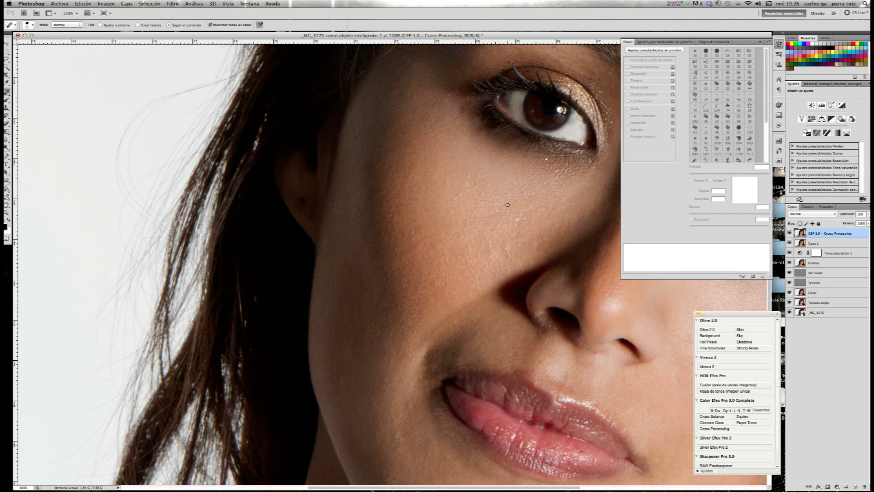
drag(384, 197, 318, 209)
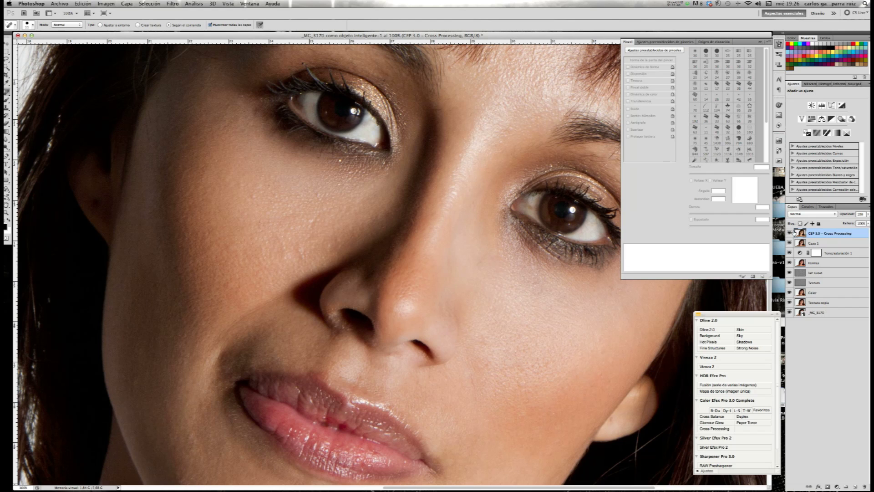
click(790, 242)
drag(790, 249, 789, 302)
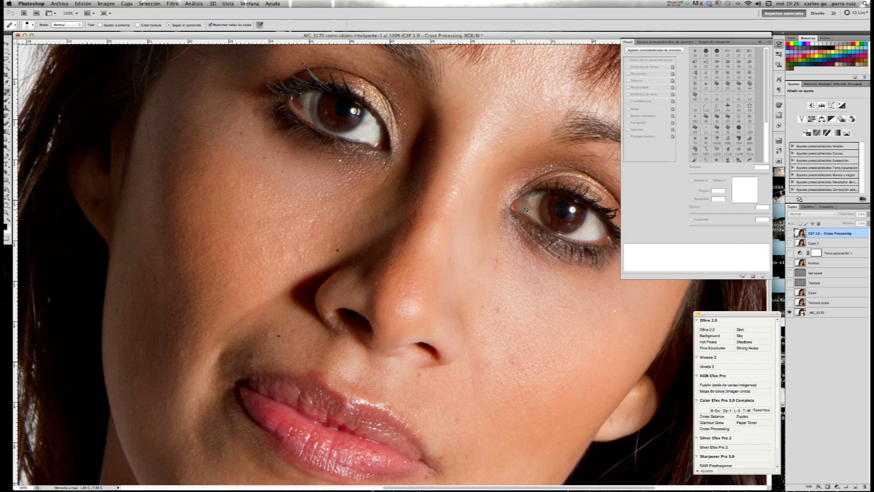
drag(790, 302, 789, 233)
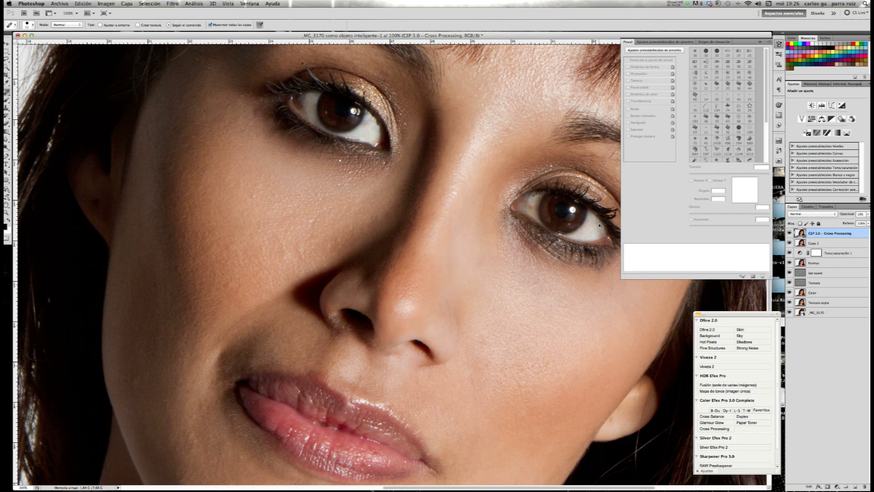
key(ctrl+0)
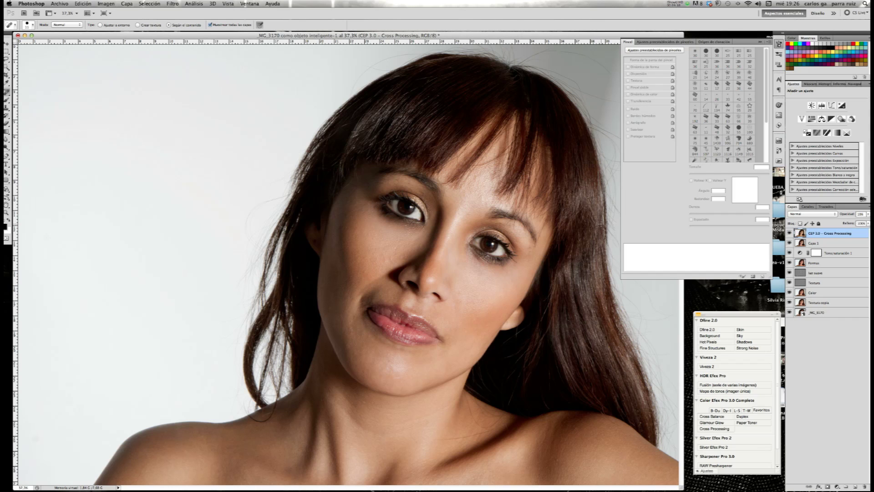
drag(790, 233, 790, 302)
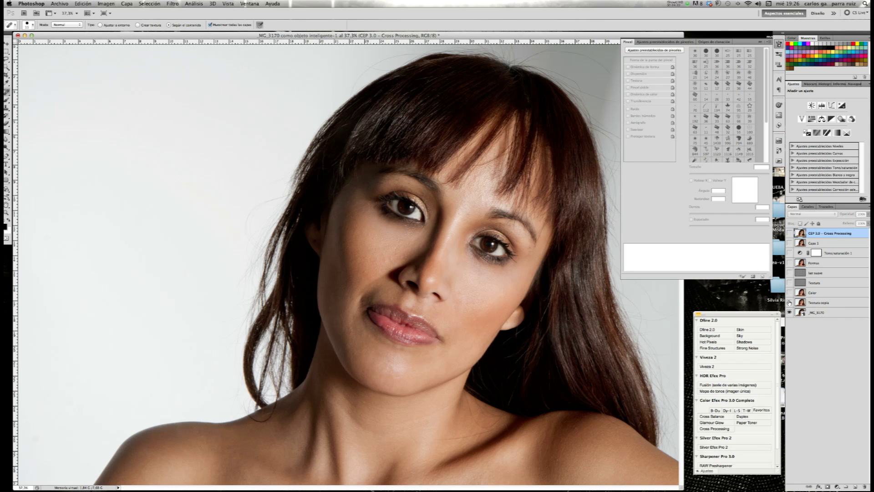
drag(789, 303, 789, 233)
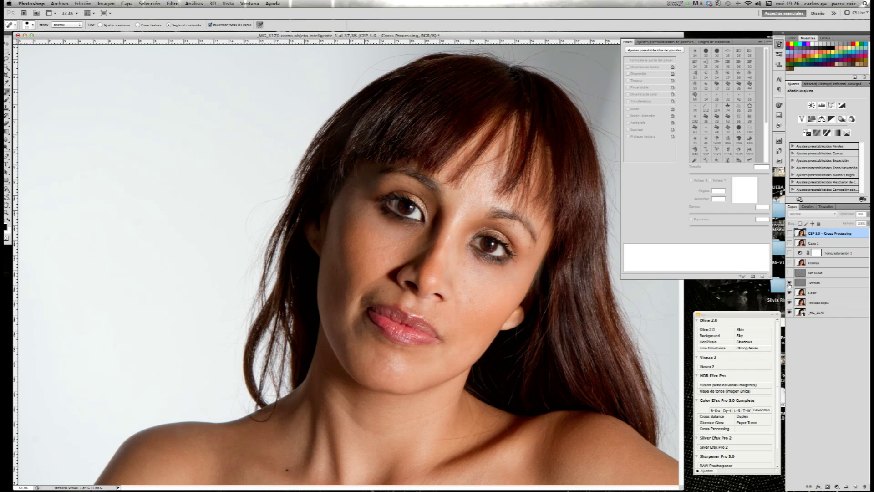